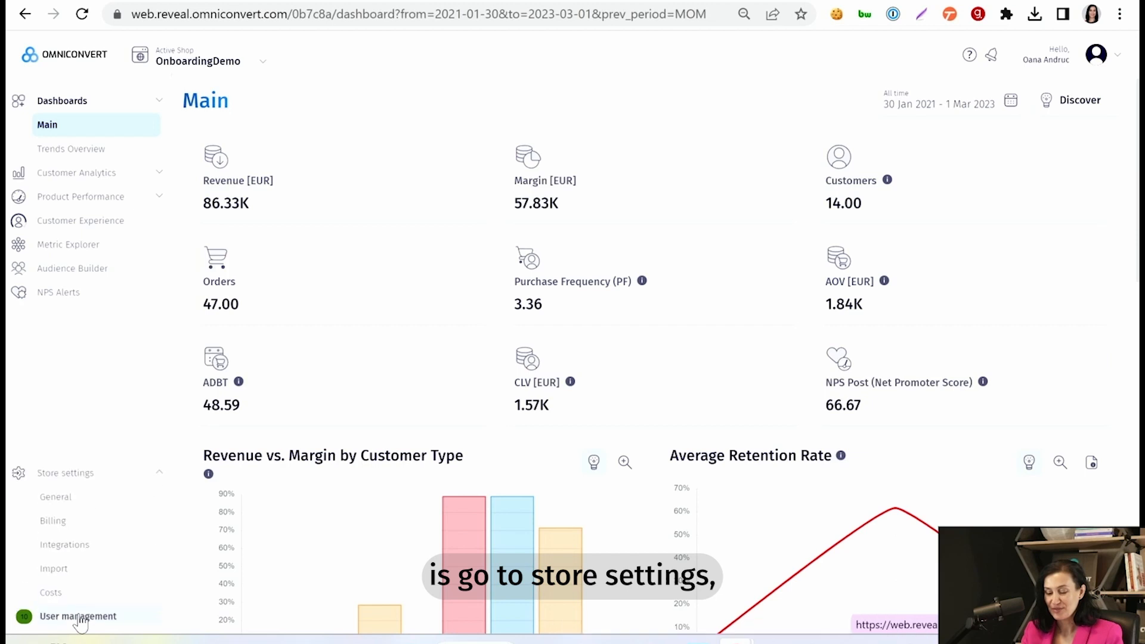
Step: Open the Klaviyo Settings dialog from the store's Integrations page
{"action": "left_click", "coordinate": [65, 540]}
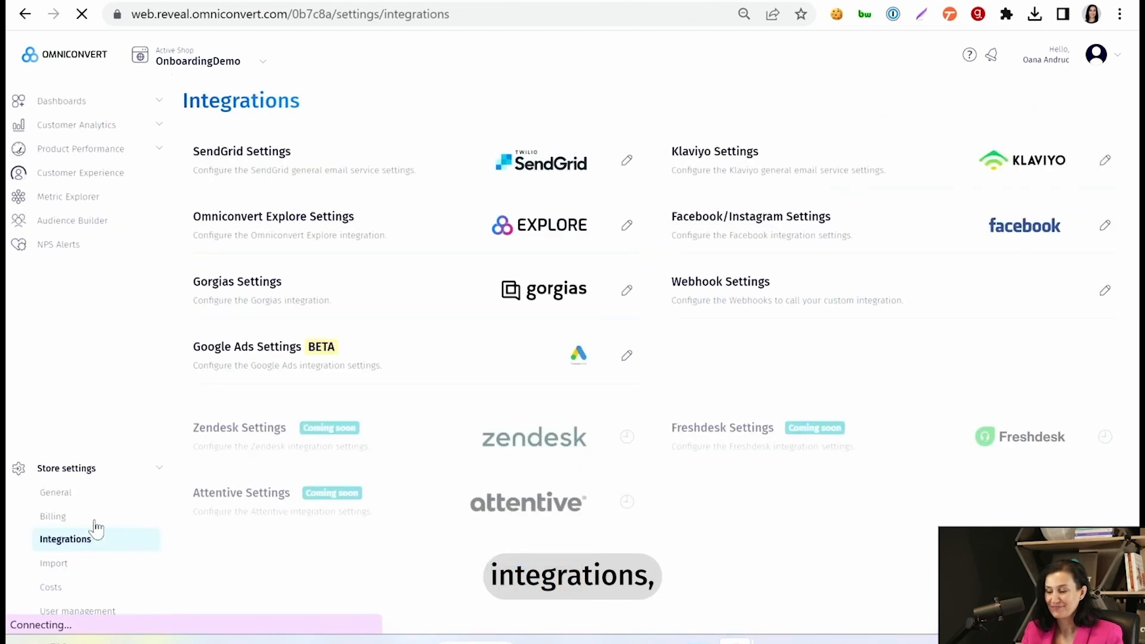
{"action": "left_click", "coordinate": [1101, 163]}
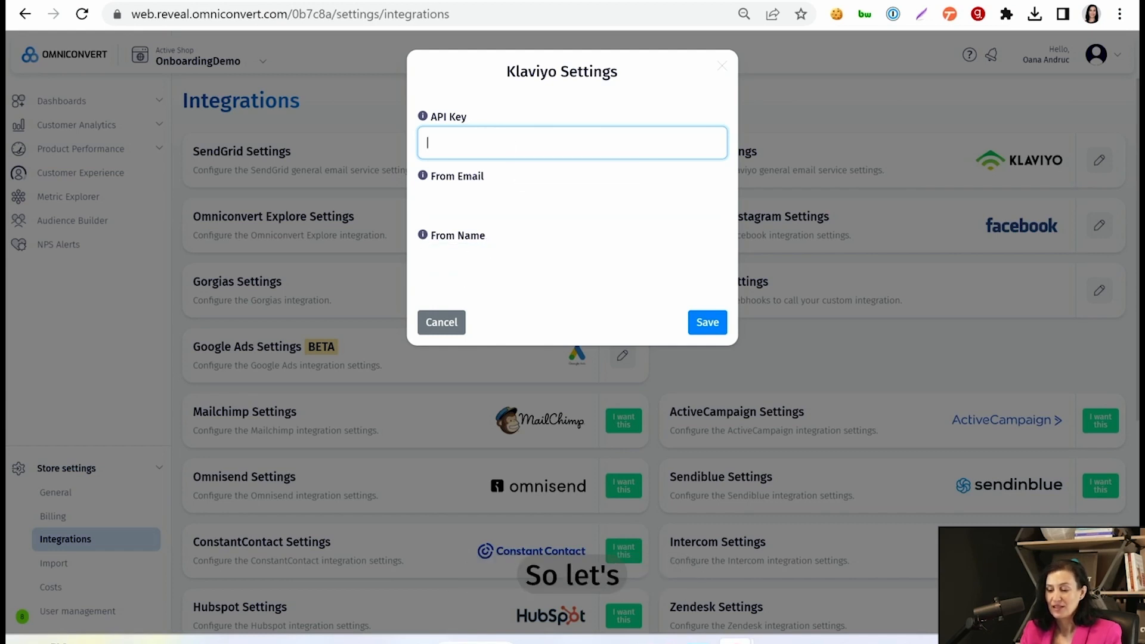
Step: Under Klaviyo Settings > API Keys, create a Full Access private key named 'Reveal' and copy it
{"action": "left_click", "coordinate": [268, 2]}
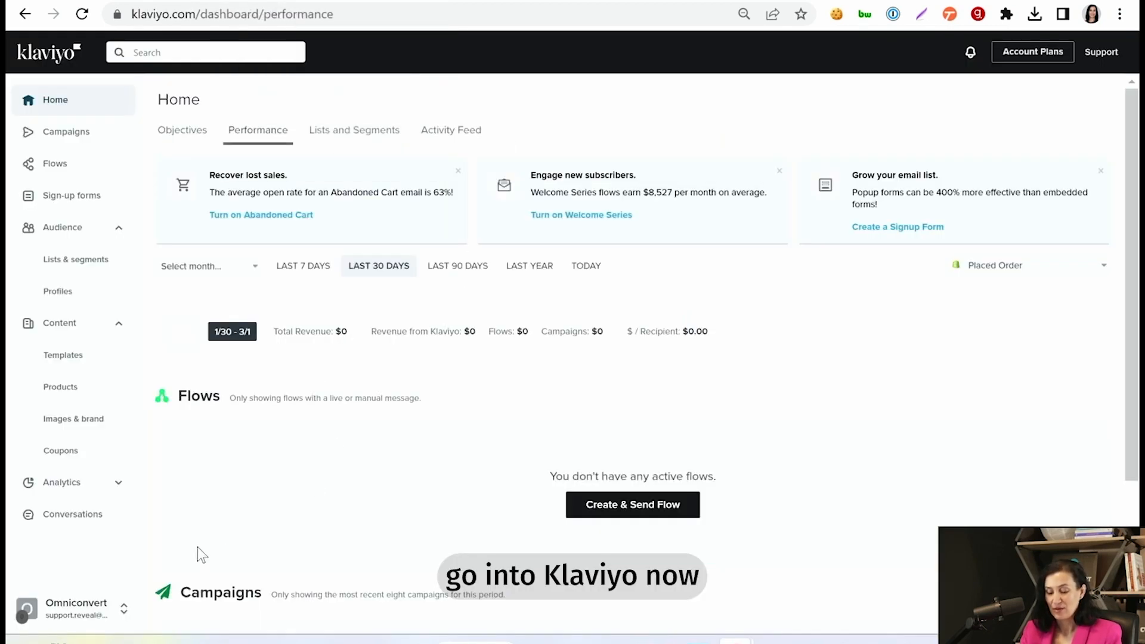
{"action": "left_click", "coordinate": [103, 615]}
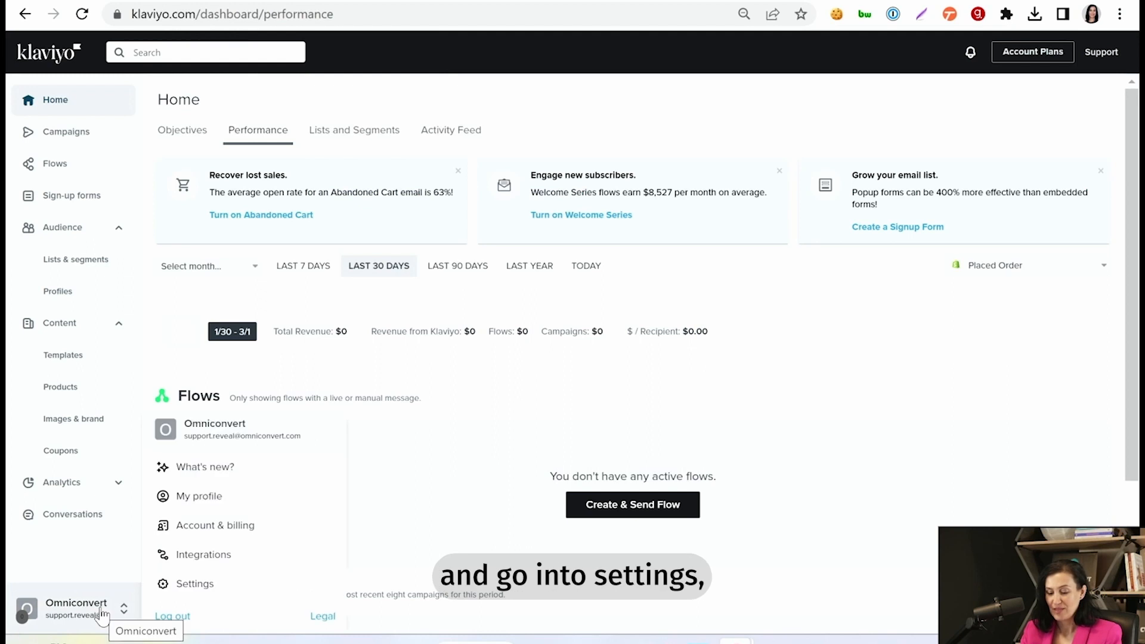
{"action": "left_click", "coordinate": [182, 586]}
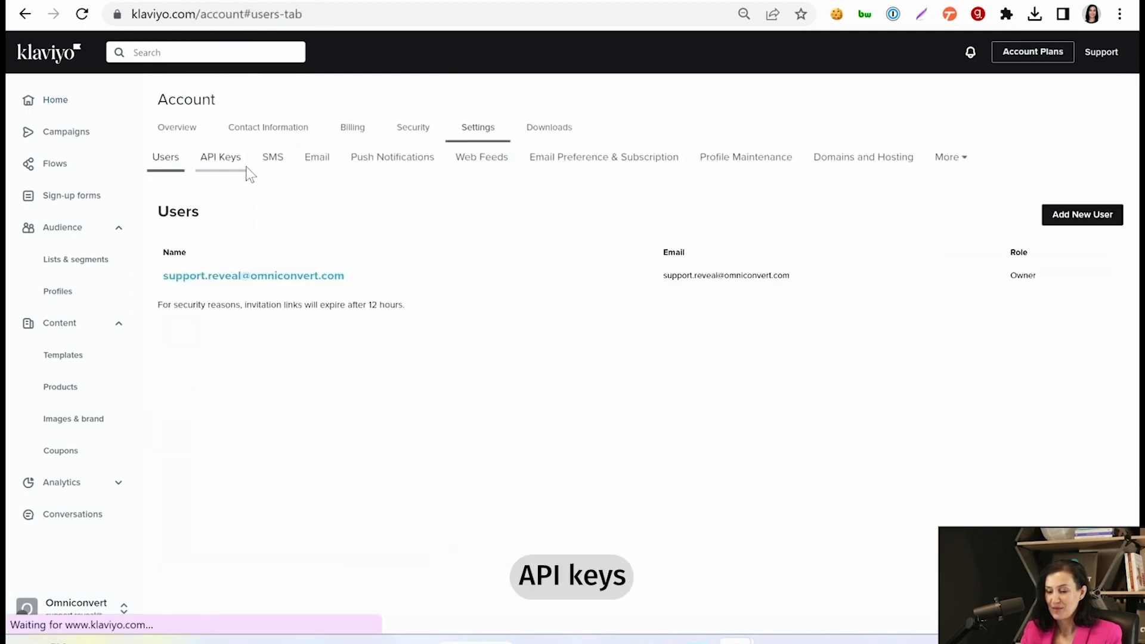
{"action": "left_click", "coordinate": [228, 161]}
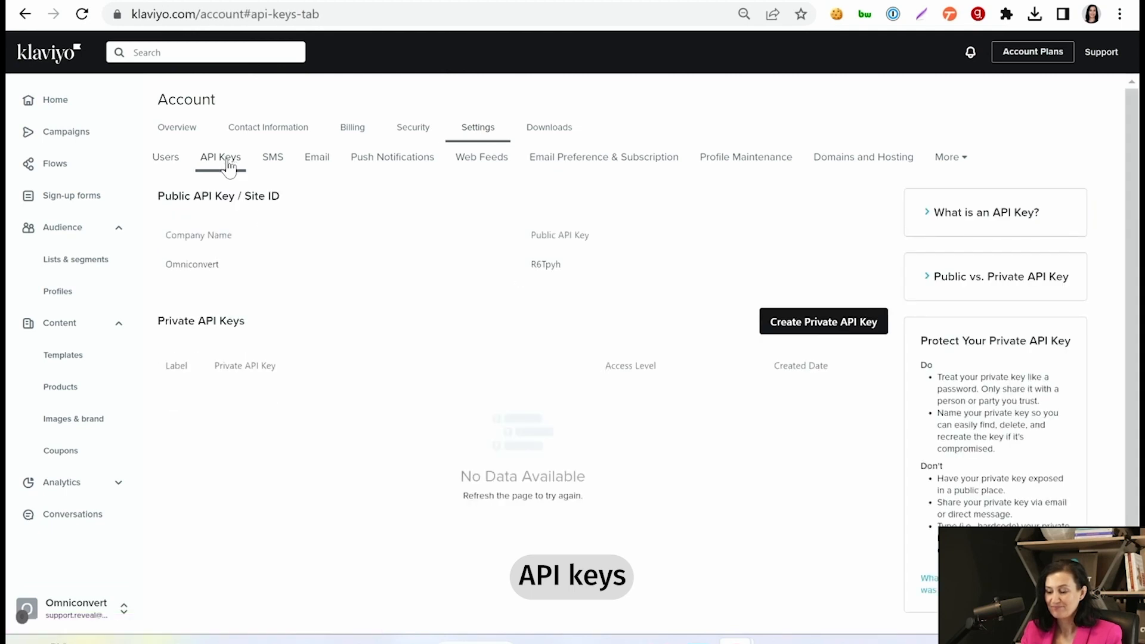
{"action": "left_click", "coordinate": [810, 322]}
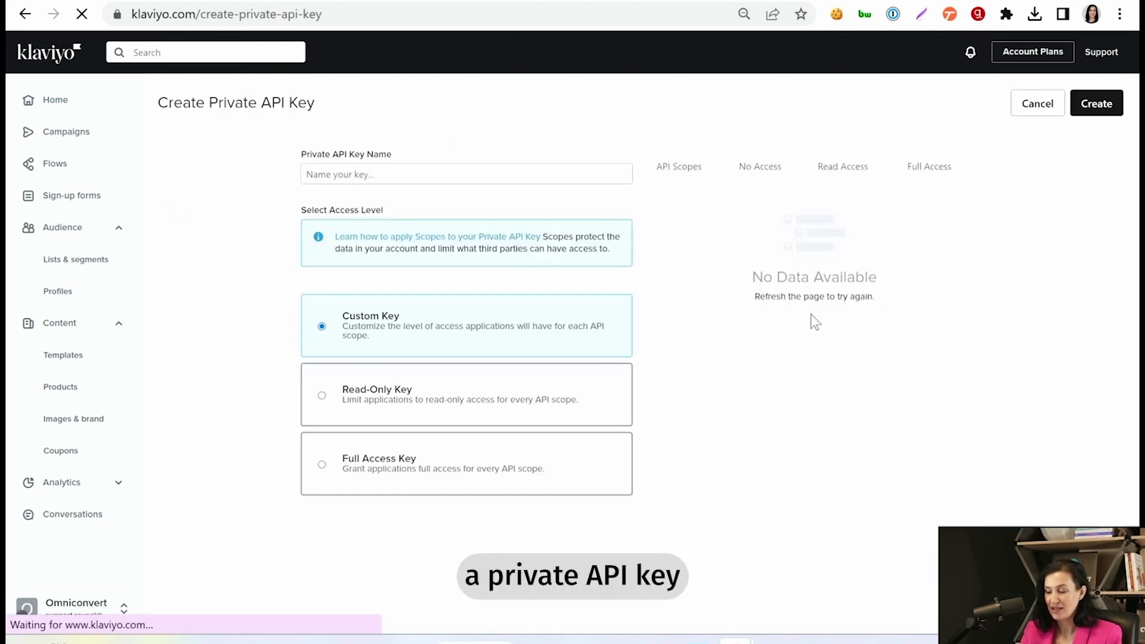
{"action": "left_click", "coordinate": [414, 174]}
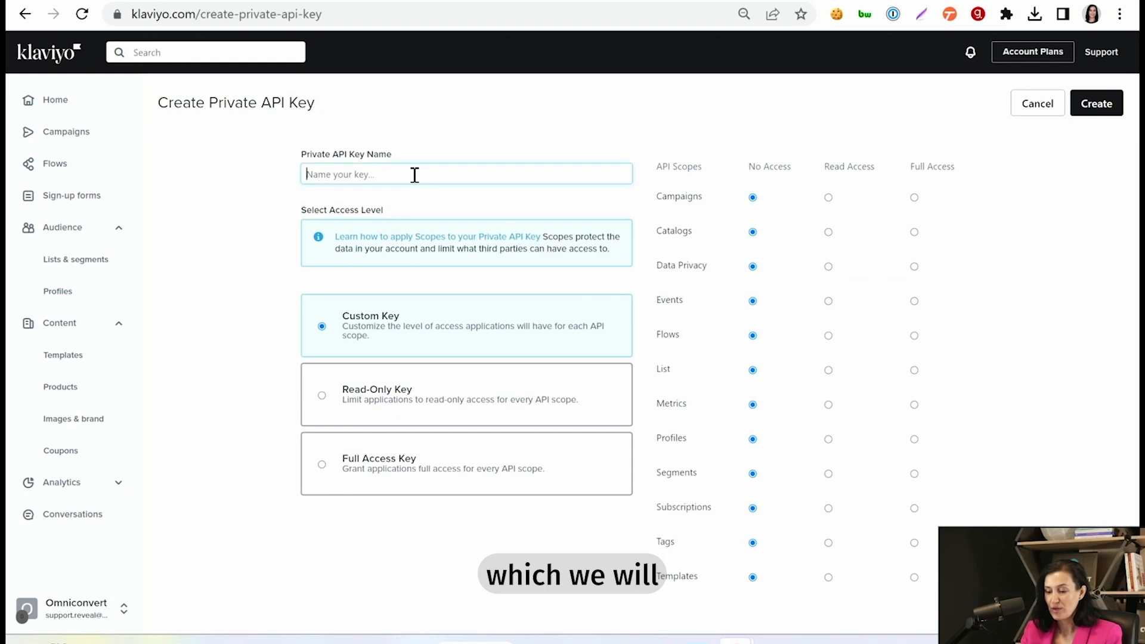
{"action": "type", "text": "Reveal"}
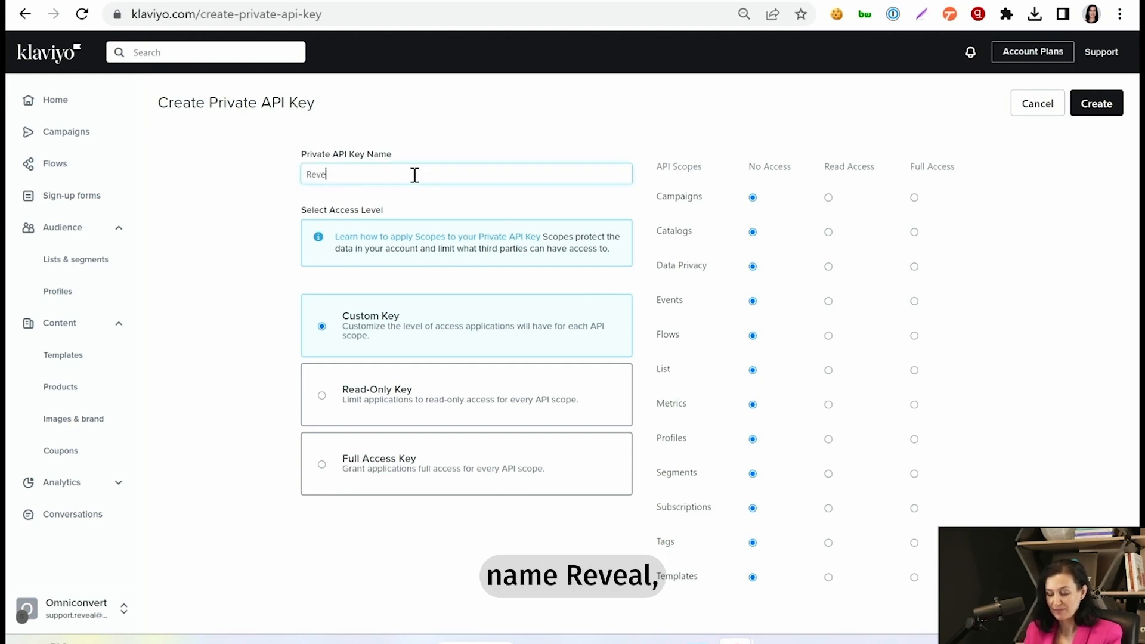
{"action": "left_click", "coordinate": [362, 477]}
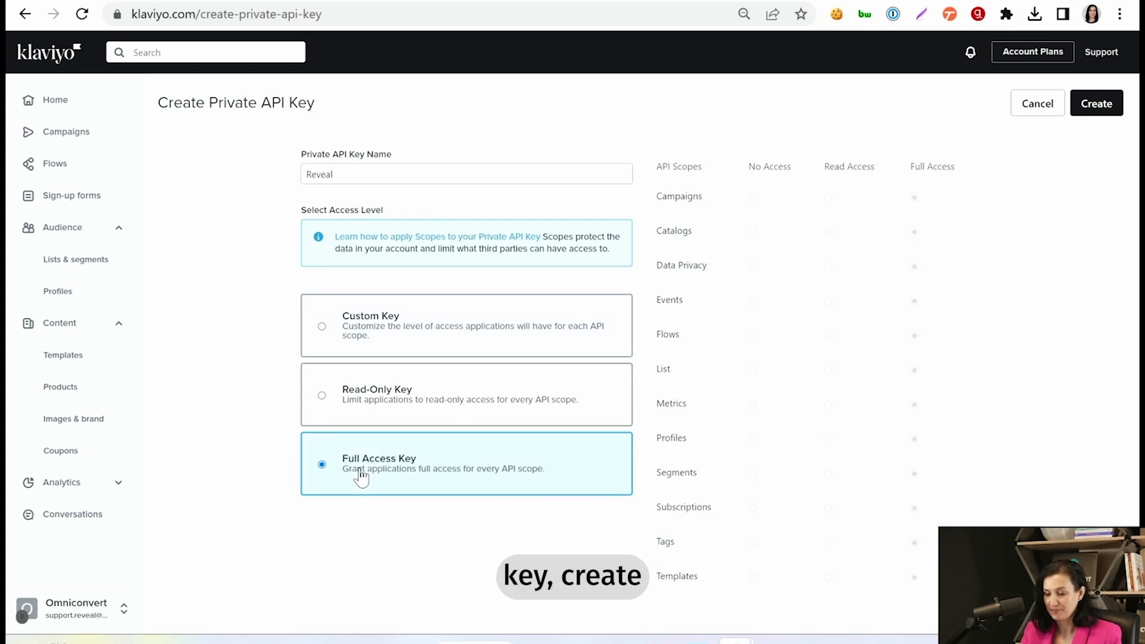
{"action": "left_click", "coordinate": [1100, 111]}
{"action": "left_click", "coordinate": [592, 383]}
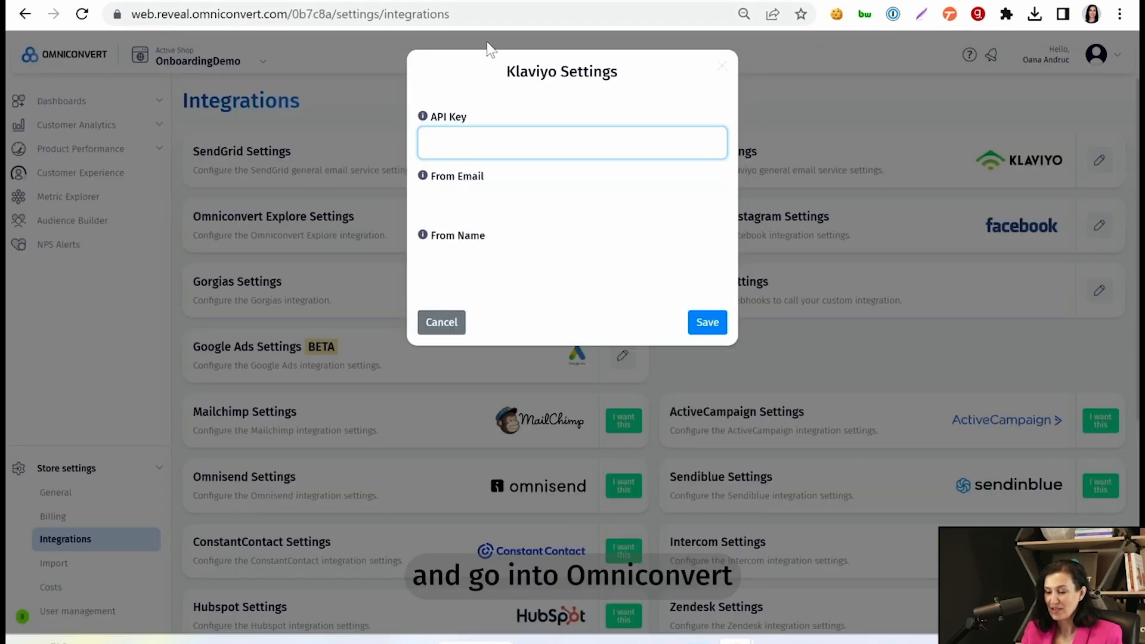
Step: Paste the copied Klaviyo private key into Reveal's API Key field
{"action": "key", "text": "ctrl+v"}
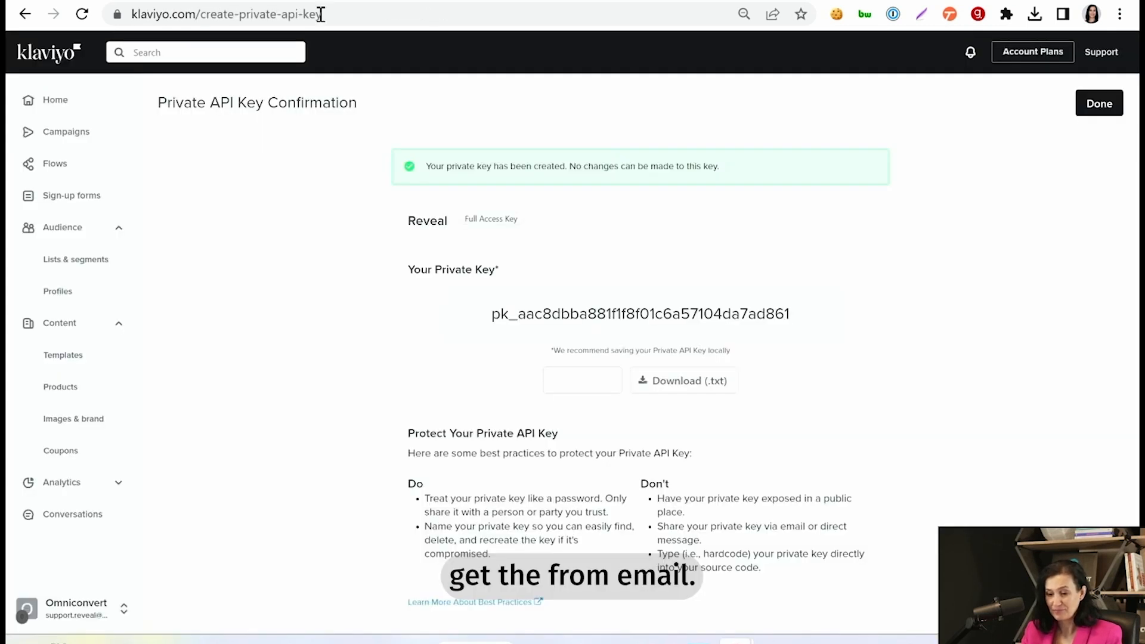
{"action": "left_click", "coordinate": [78, 622]}
Step: Select the default sender email address under Klaviyo's Contact Information > Organization
{"action": "left_click", "coordinate": [184, 582]}
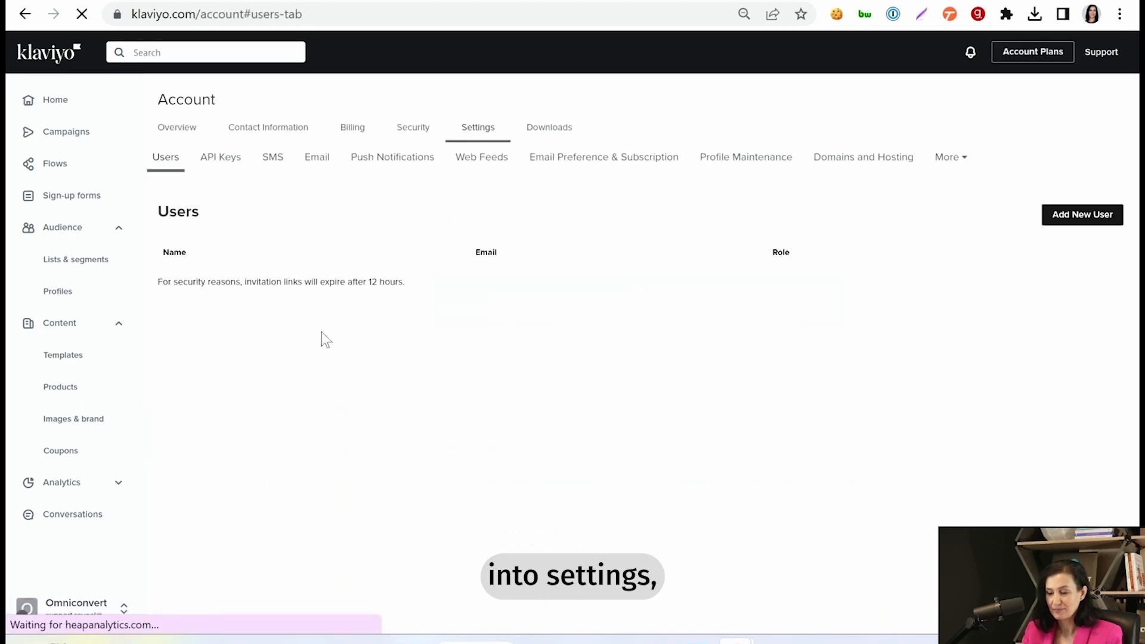
{"action": "left_click", "coordinate": [290, 127]}
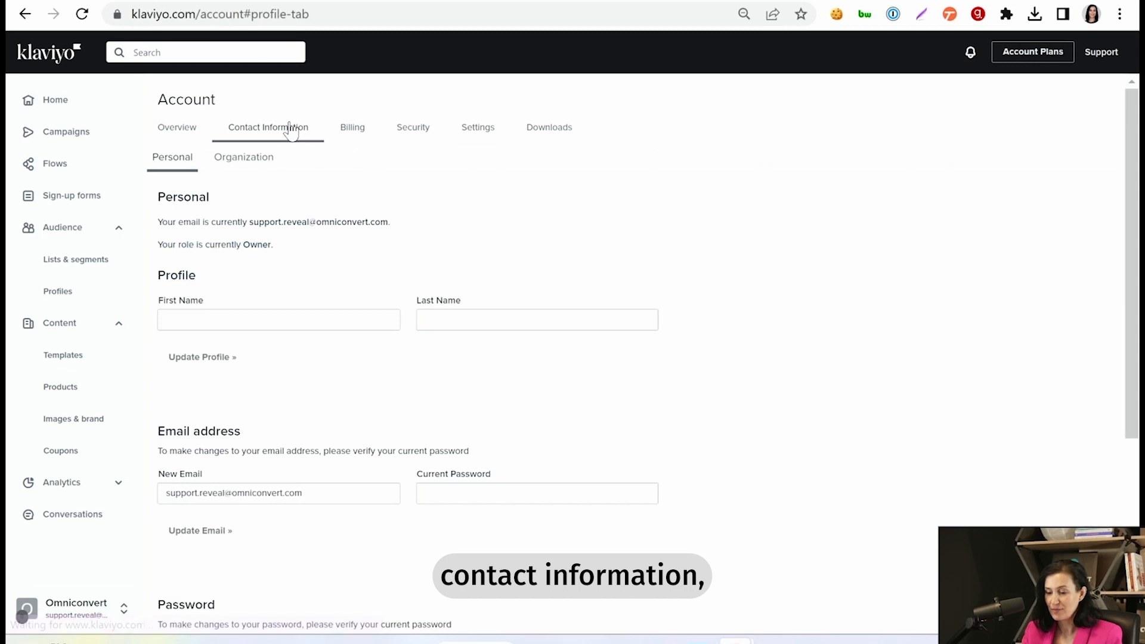
{"action": "left_click", "coordinate": [255, 165]}
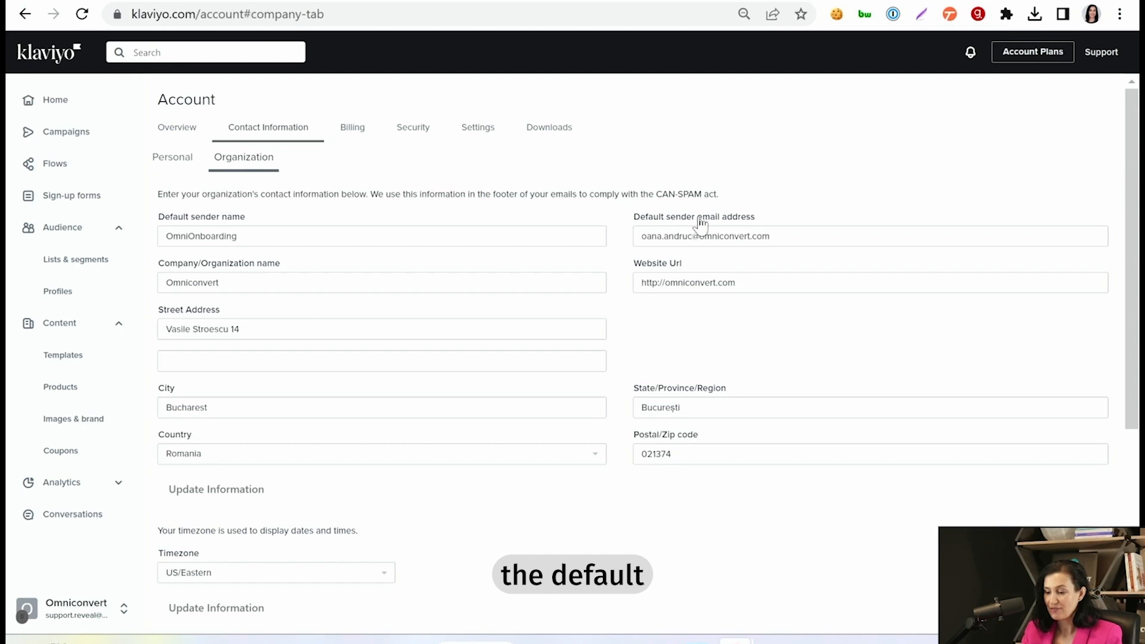
{"action": "left_click_drag", "start_coordinate": [823, 235], "coordinate": [639, 236]}
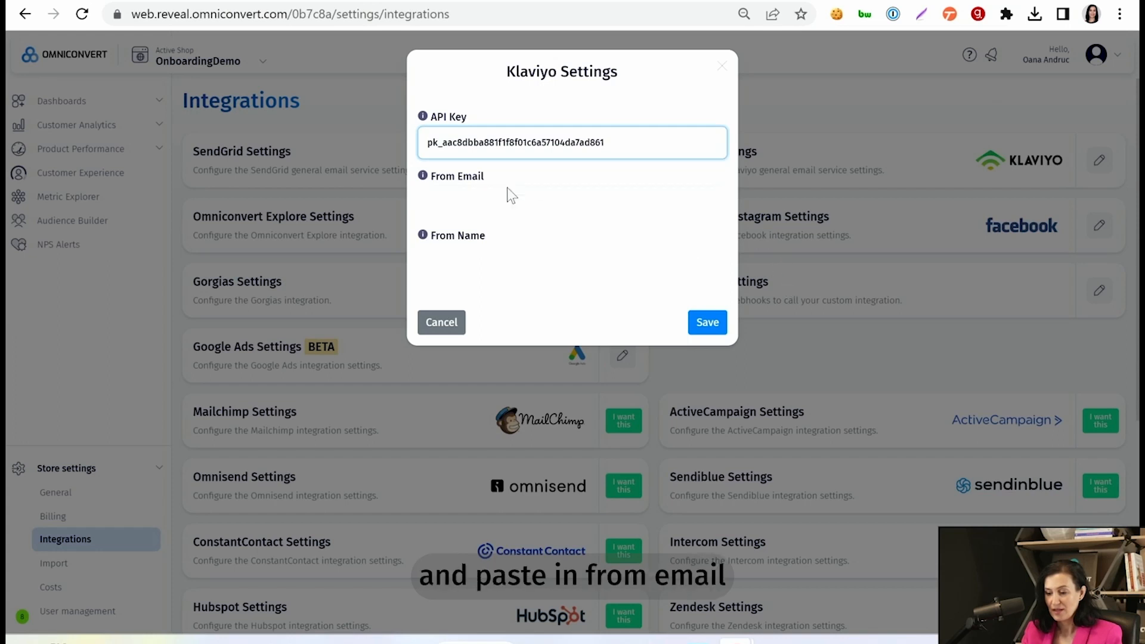
Step: Paste the sender email as From Email, set From Name to 'ShopName', and save
{"action": "left_click", "coordinate": [508, 206]}
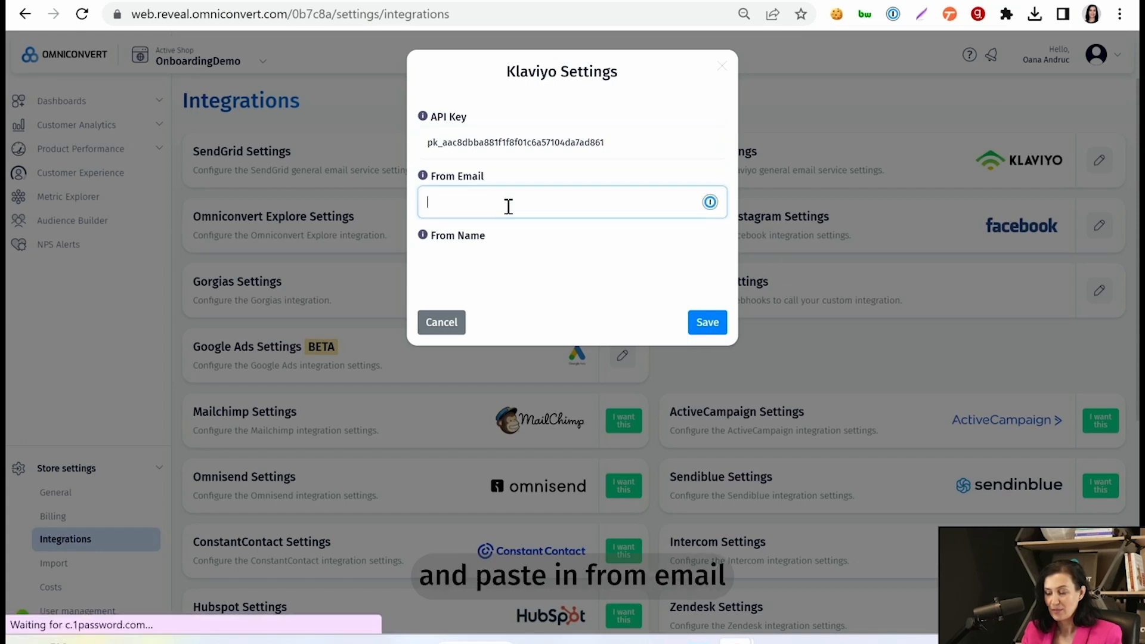
{"action": "key", "text": "ctrl+v"}
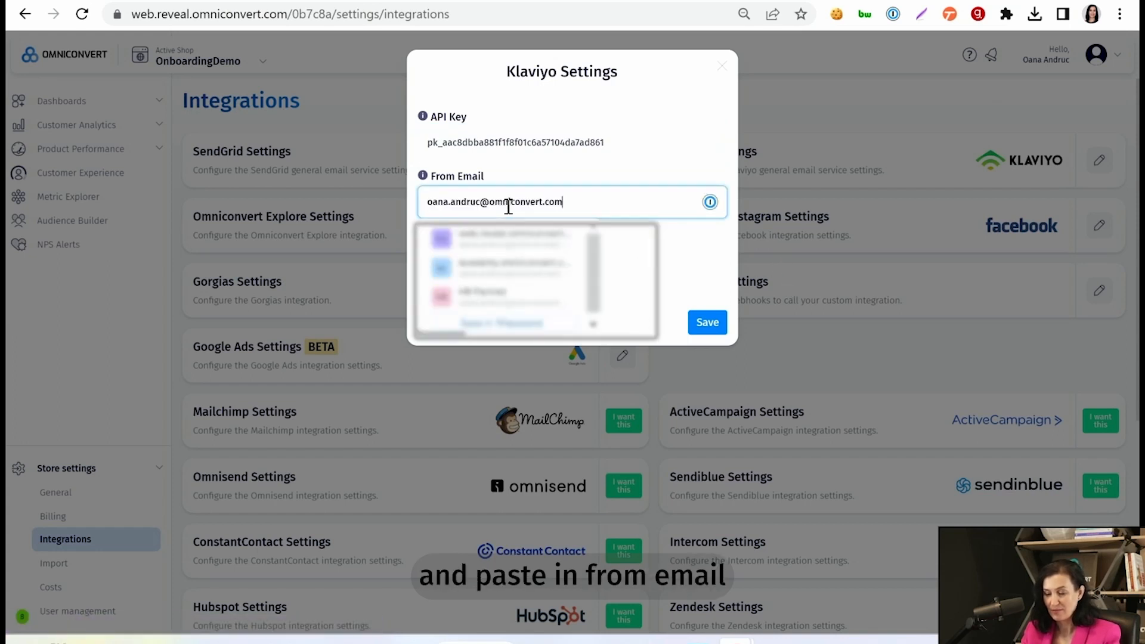
{"action": "left_click", "coordinate": [657, 266]}
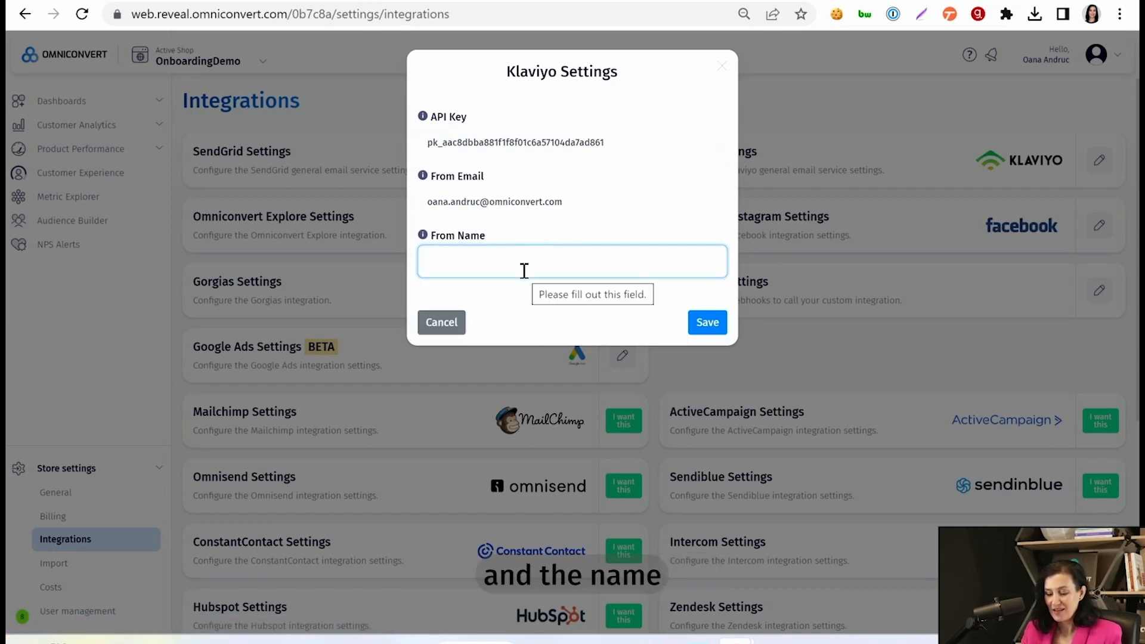
{"action": "type", "text": "ShopName"}
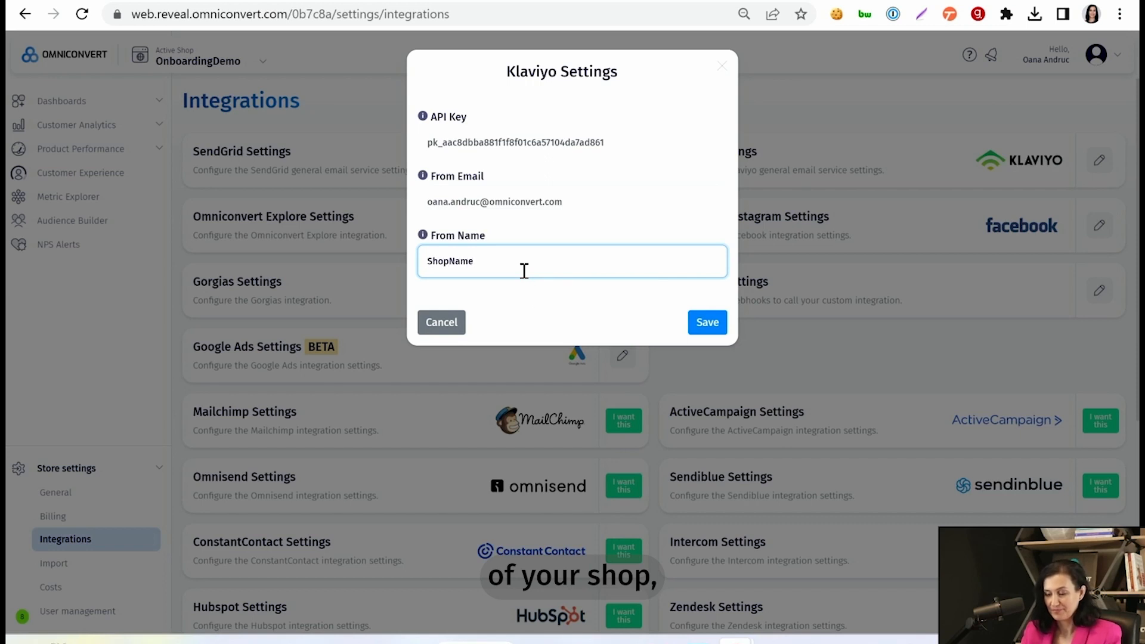
{"action": "left_click", "coordinate": [710, 326]}
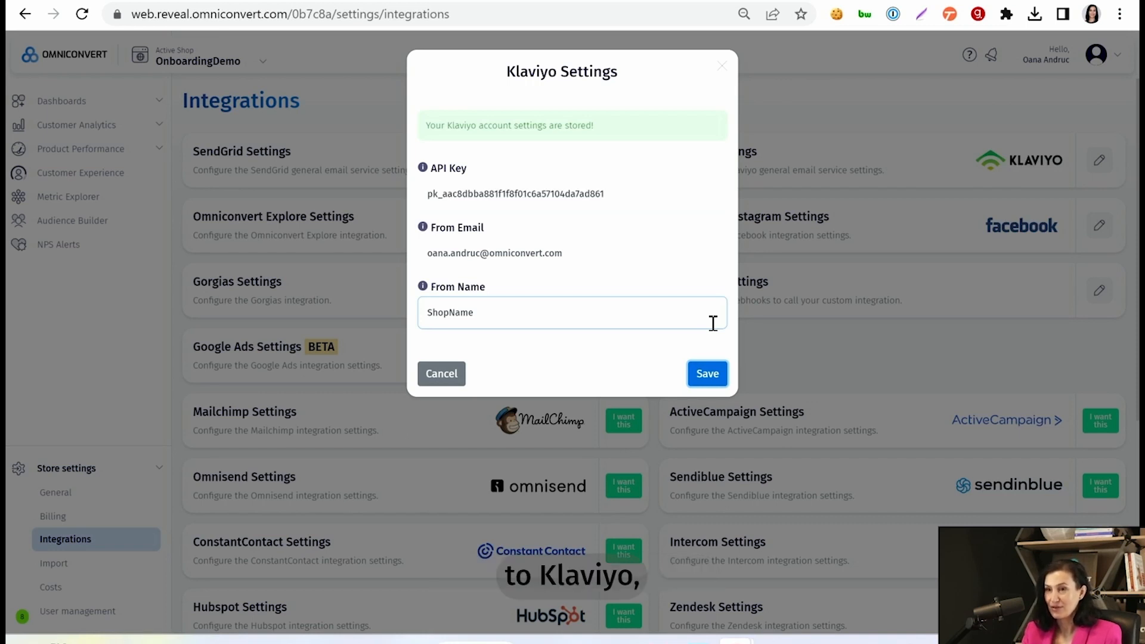
Step: Enter your contact email as Customer Profile Contact Email in Export General Settings and save
{"action": "left_click", "coordinate": [451, 374]}
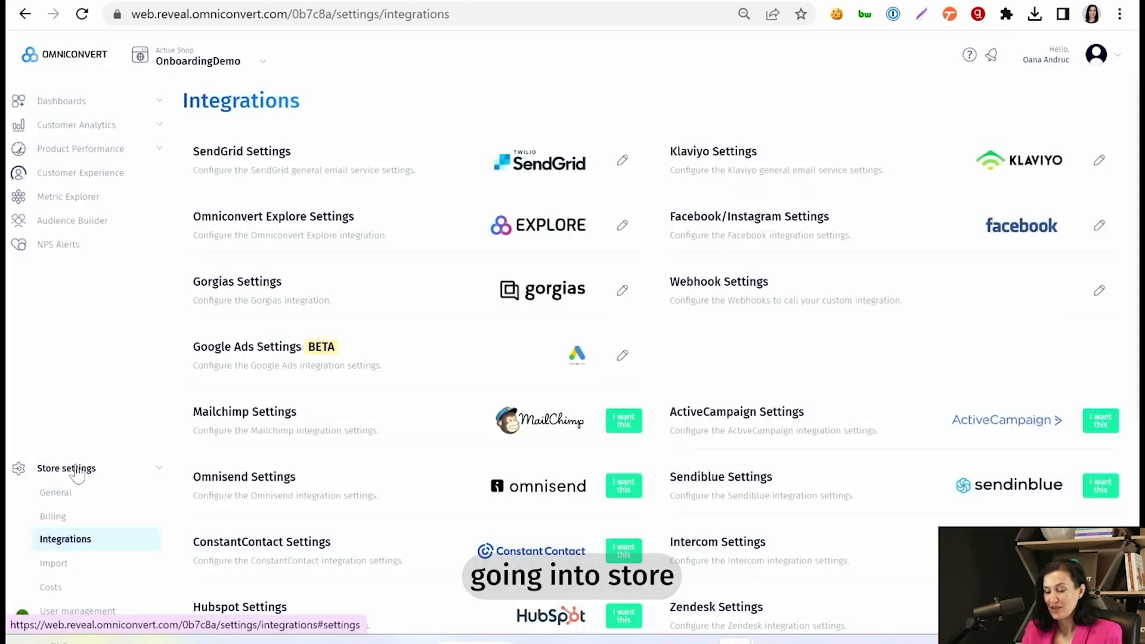
{"action": "left_click", "coordinate": [57, 497]}
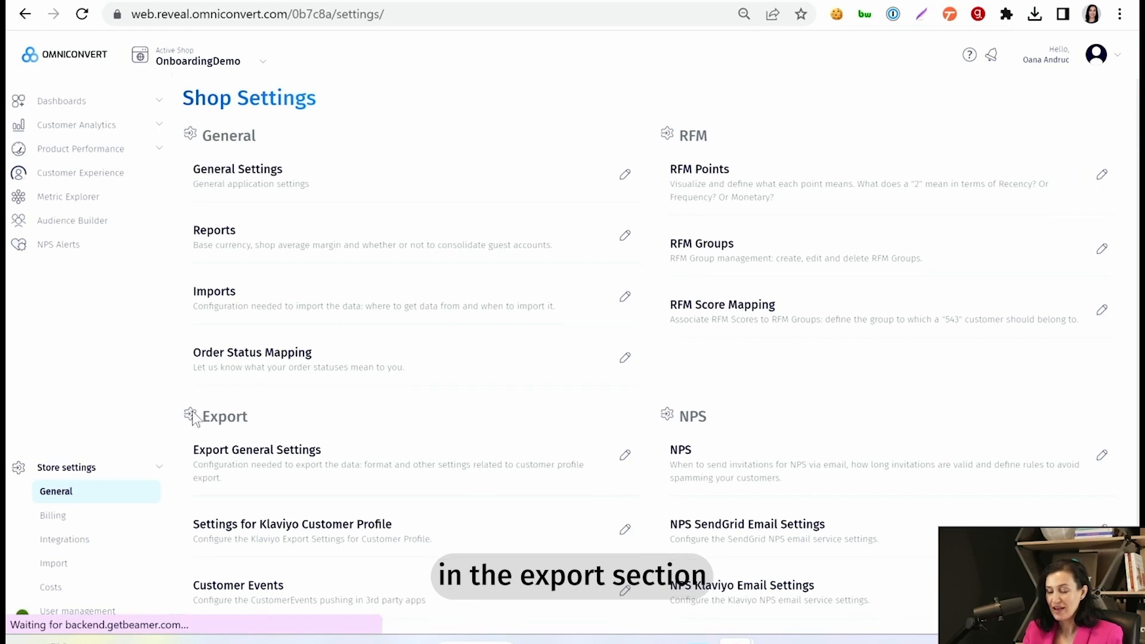
{"action": "scroll", "coordinate": [192, 411], "scroll_direction": "down", "scroll_amount": 2}
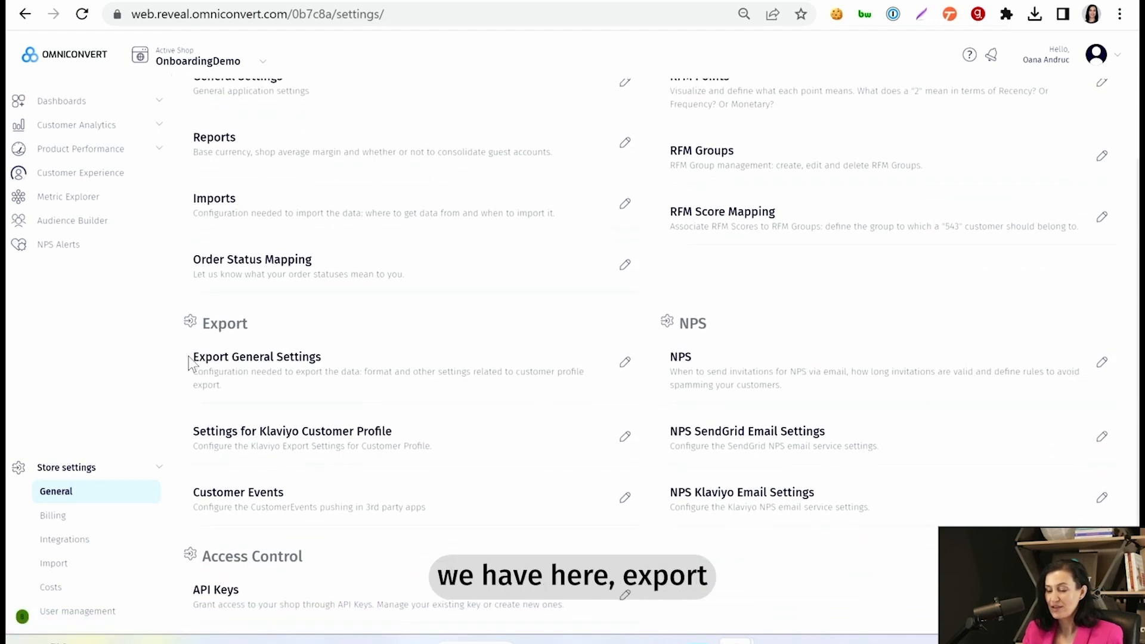
{"action": "left_click", "coordinate": [625, 366]}
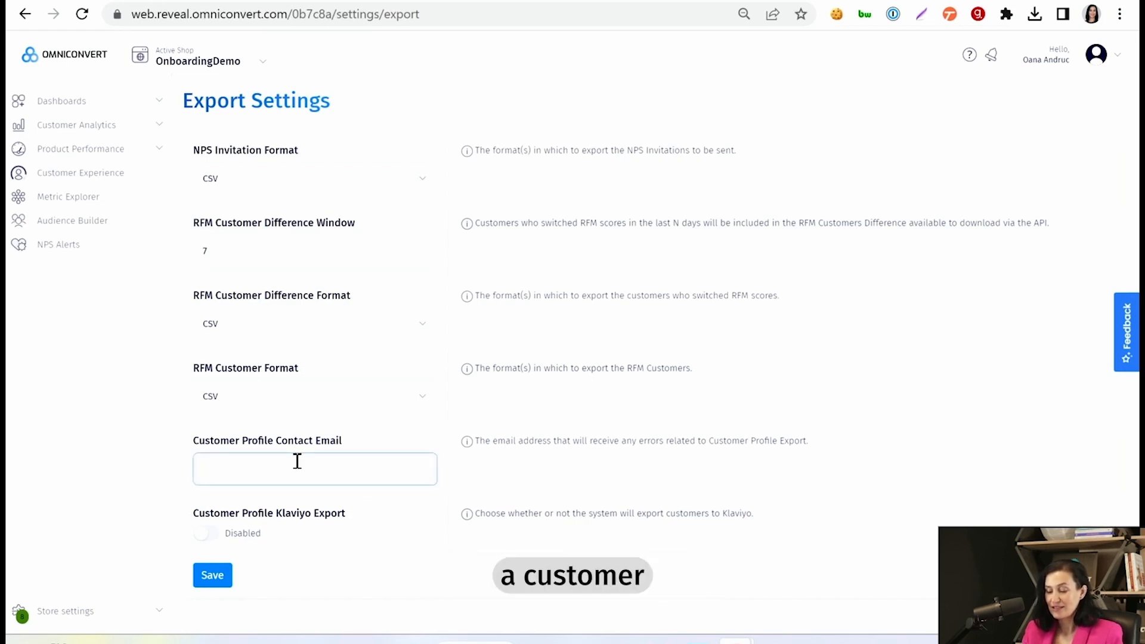
{"action": "left_click", "coordinate": [372, 459]}
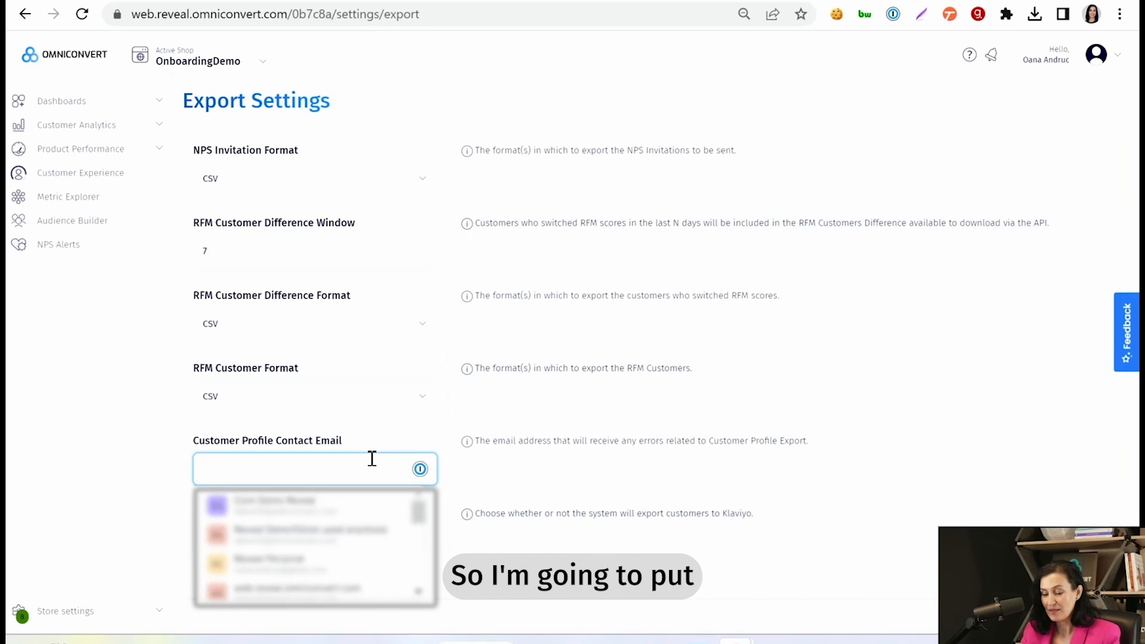
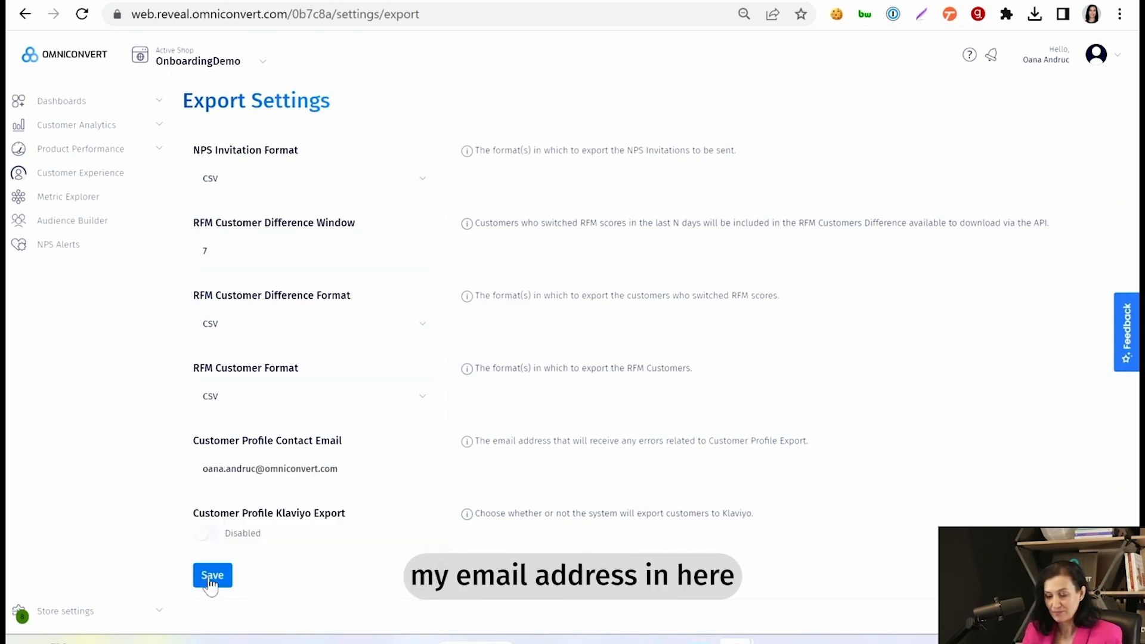
{"action": "left_click", "coordinate": [212, 582]}
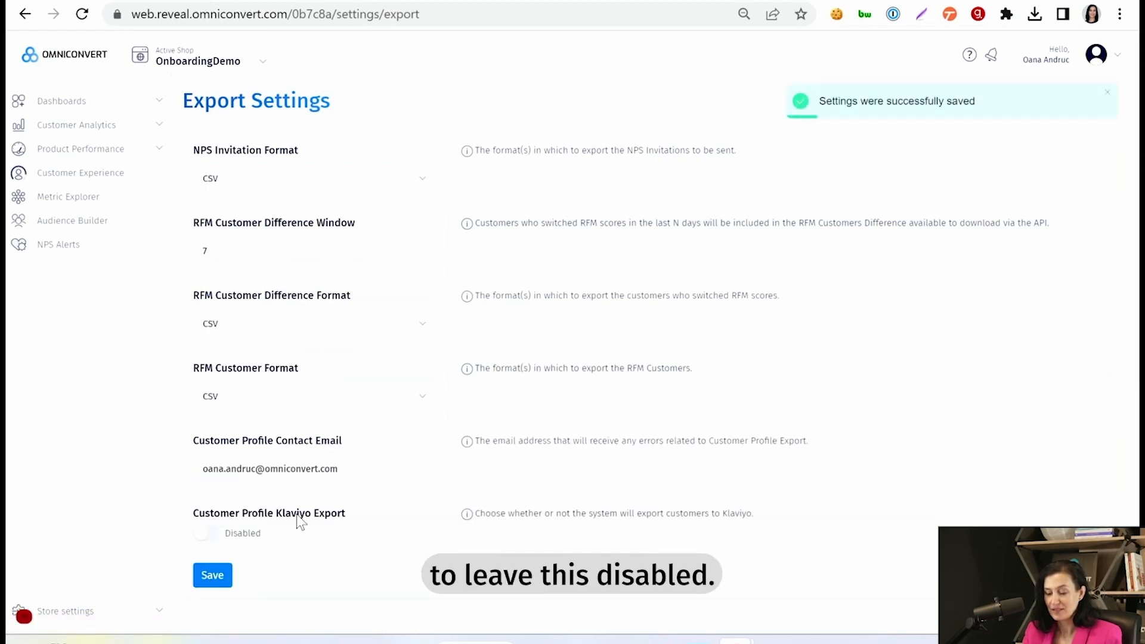
Step: Export a test customer profile to Klaviyo from the Klaviyo Customer Profile settings, then reload
{"action": "left_click", "coordinate": [72, 613]}
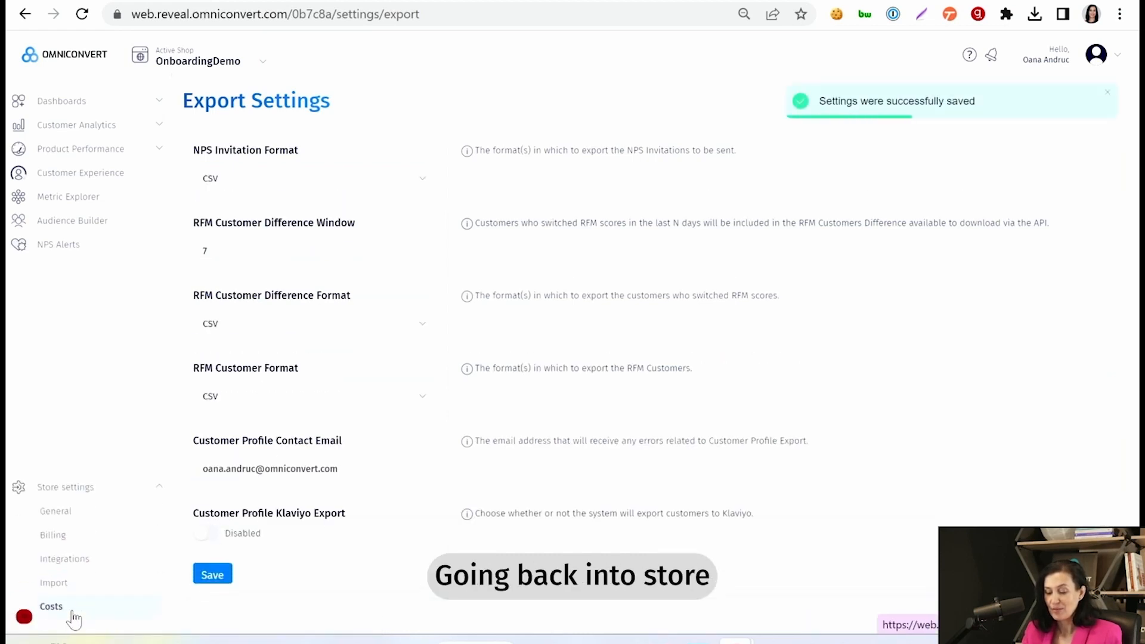
{"action": "left_click", "coordinate": [88, 495]}
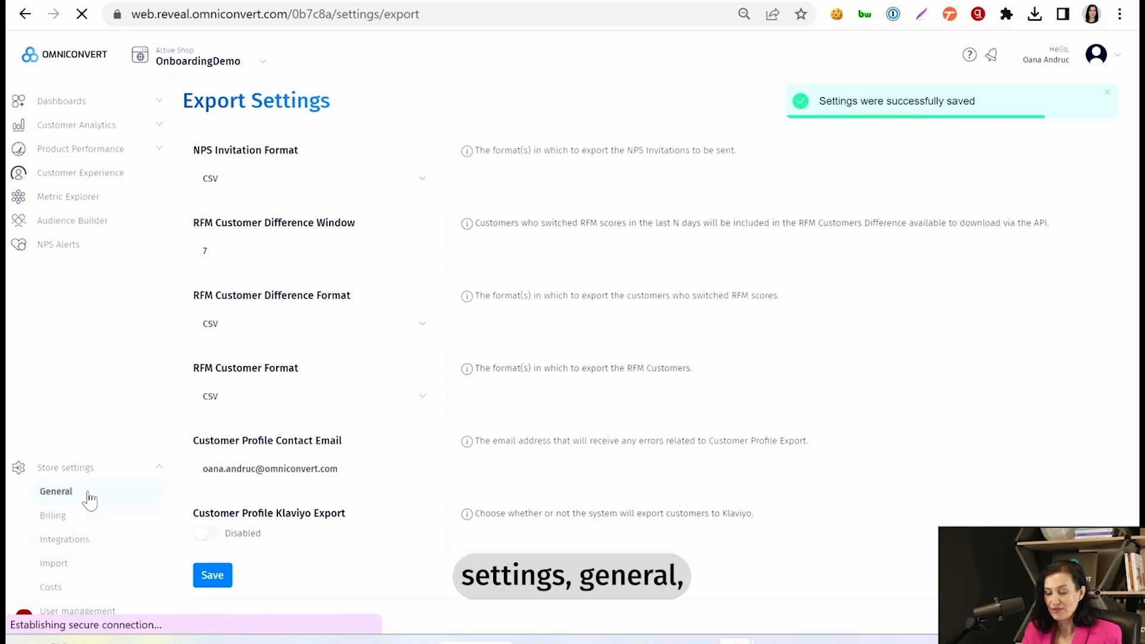
{"action": "scroll", "coordinate": [287, 545], "scroll_direction": "down", "scroll_amount": 2}
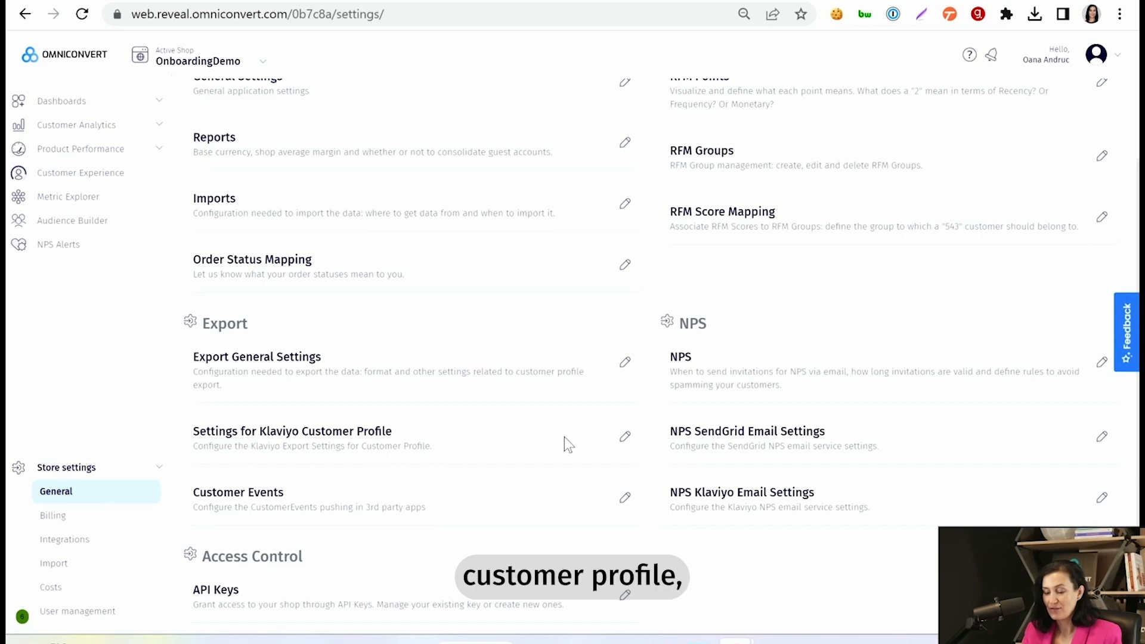
{"action": "left_click", "coordinate": [626, 440]}
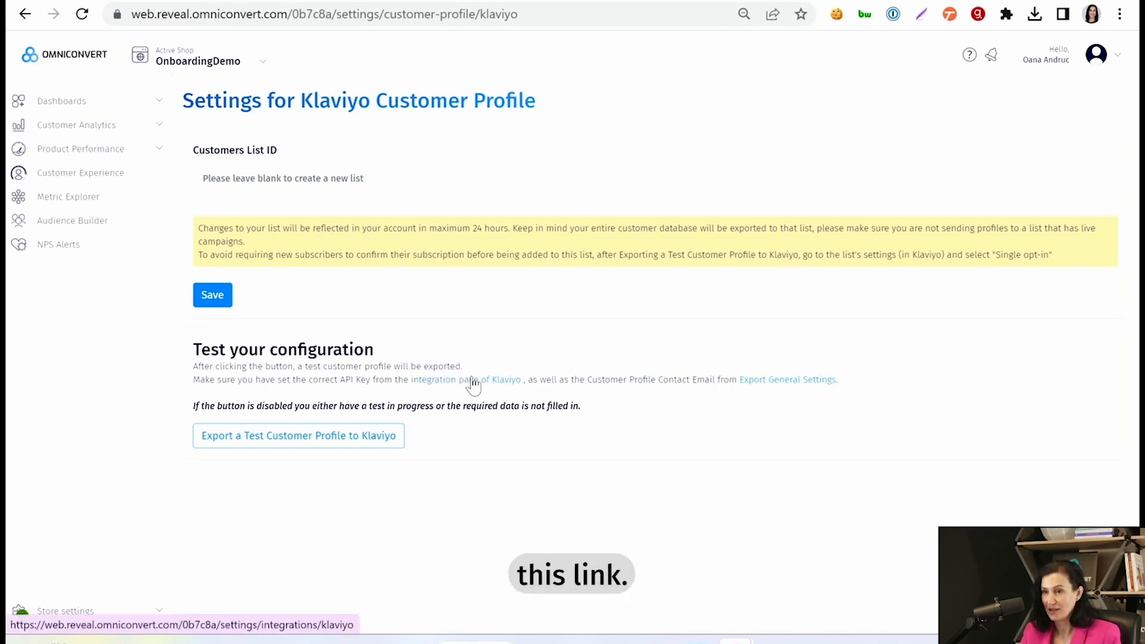
{"action": "left_click", "coordinate": [299, 439]}
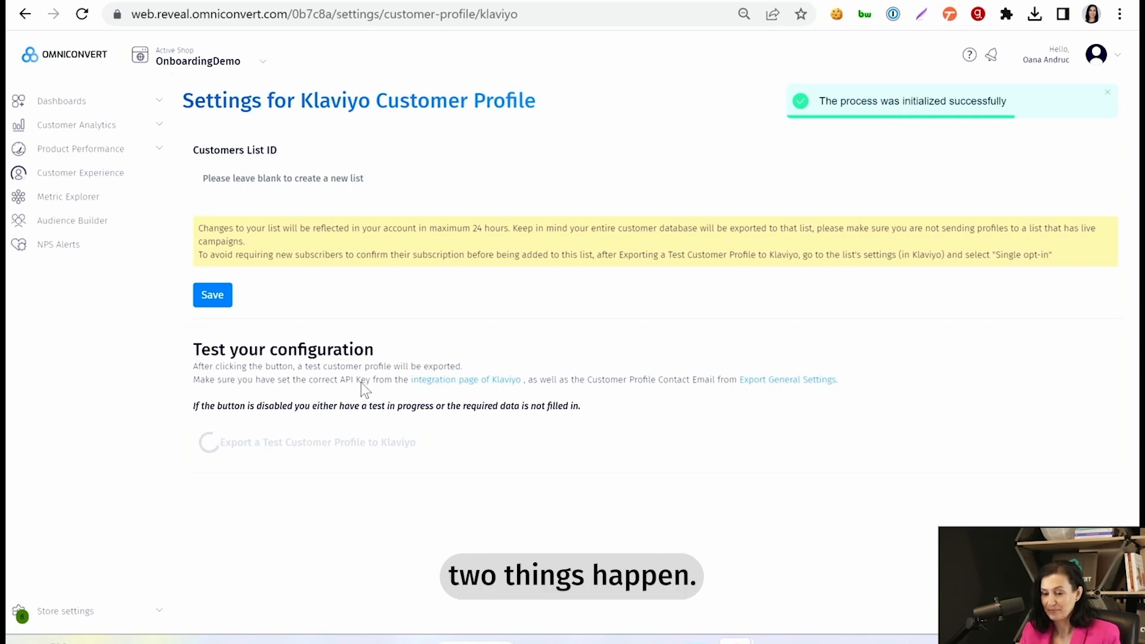
{"action": "left_click", "coordinate": [82, 14]}
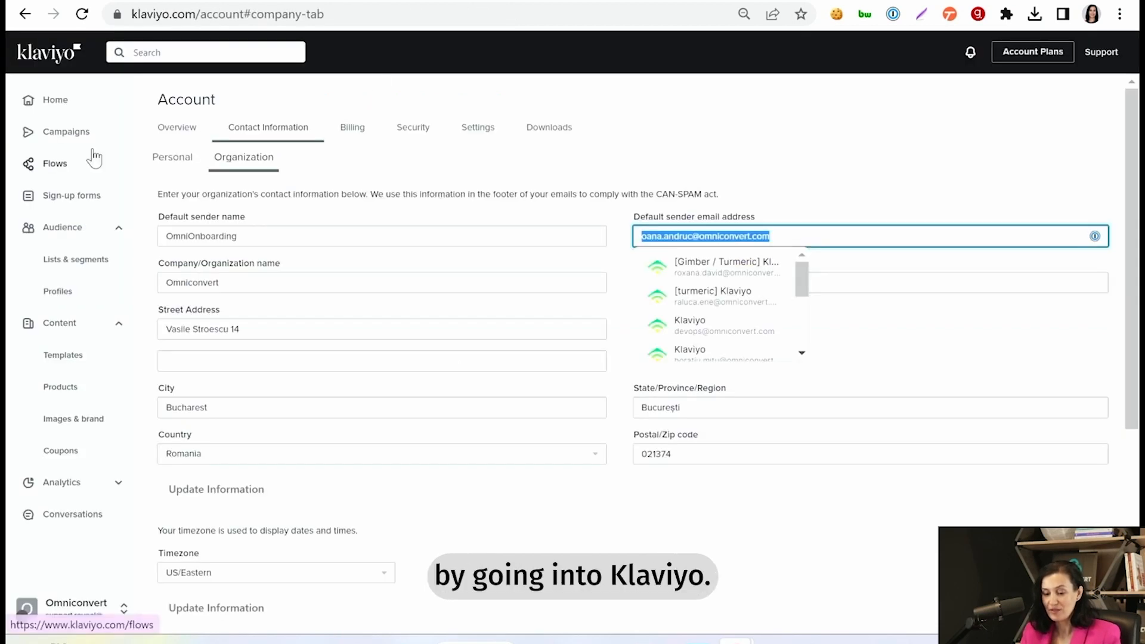
Step: Open the Reveal Customers list under Lists & segments and select its ID RDz6N8 in the URL
{"action": "left_click", "coordinate": [88, 265]}
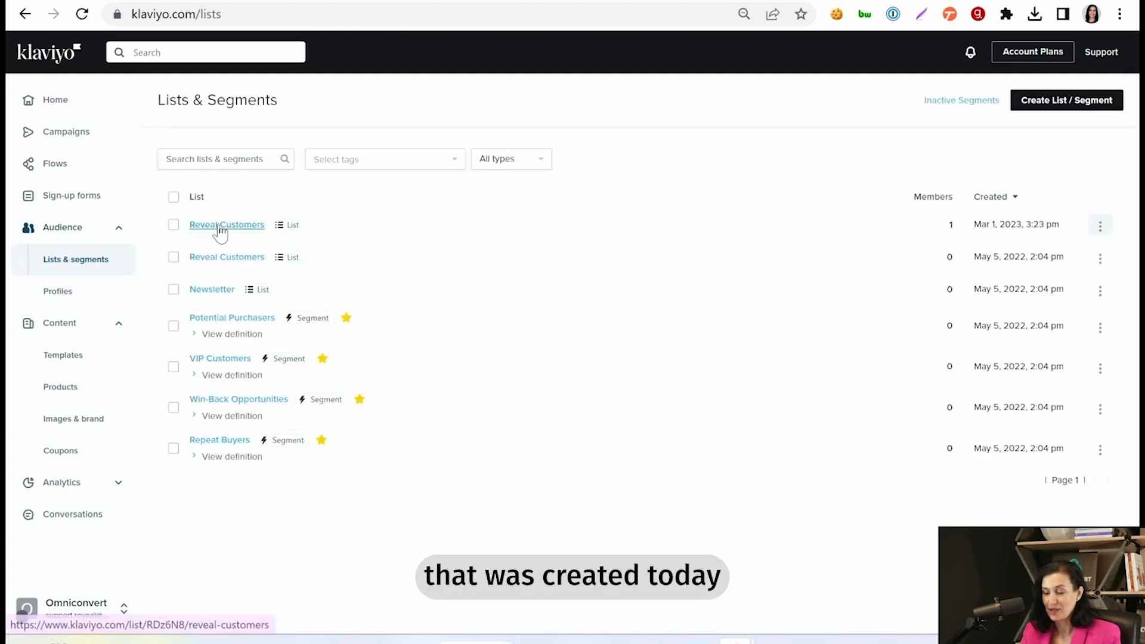
{"action": "left_click", "coordinate": [222, 229]}
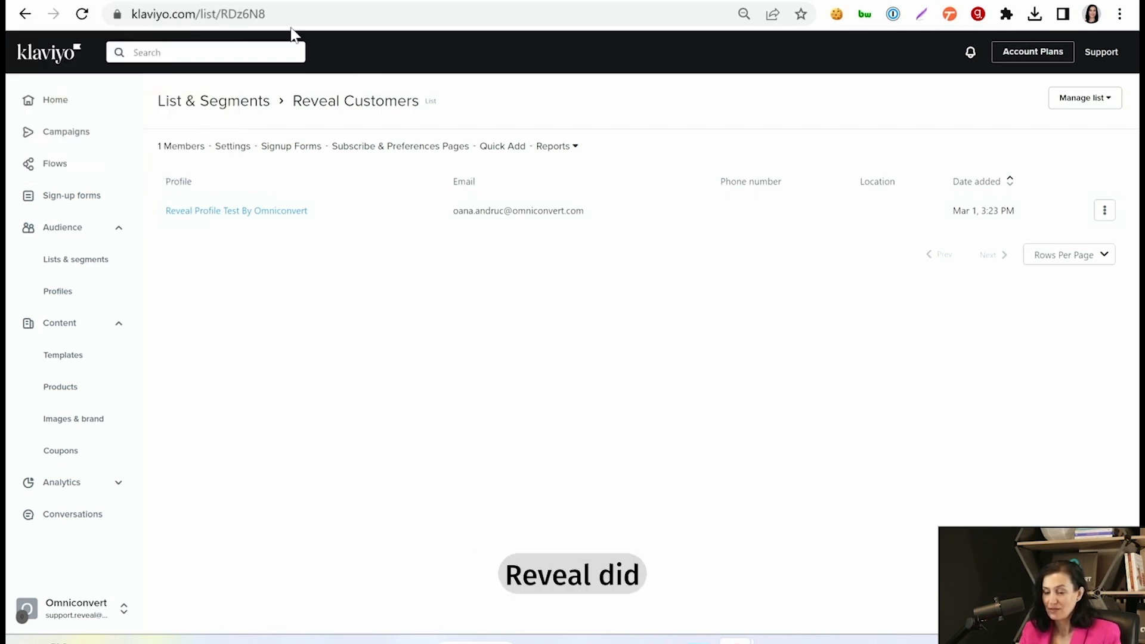
{"action": "left_click_drag", "start_coordinate": [221, 13], "coordinate": [271, 14]}
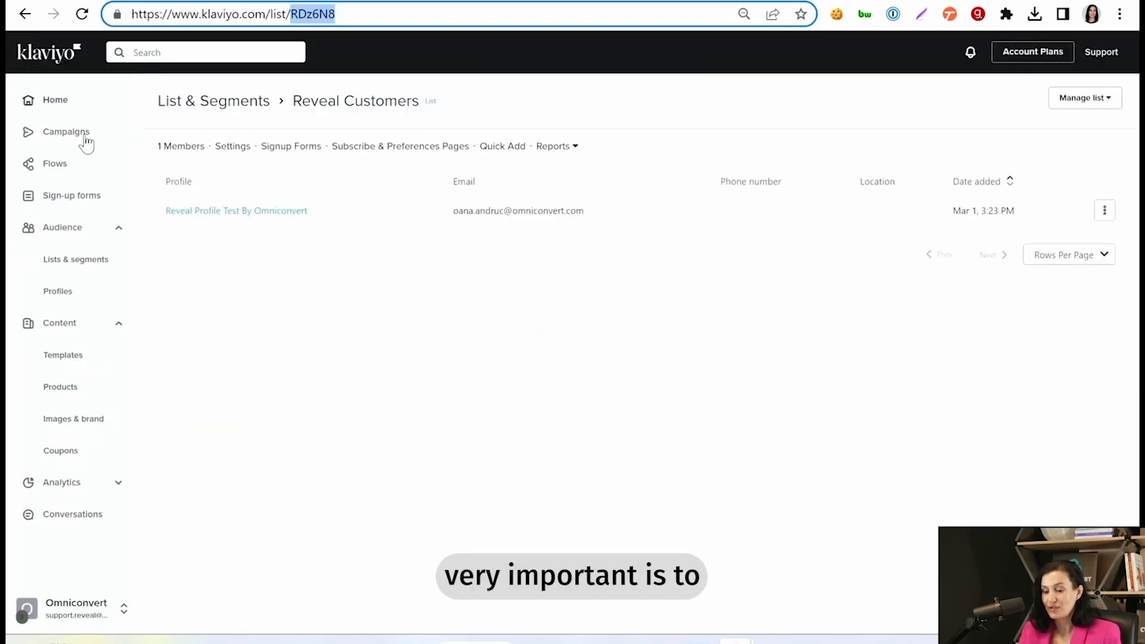
Step: Set the Reveal Customers list's opt-in process to Single opt-in and update the list settings
{"action": "left_click", "coordinate": [231, 151]}
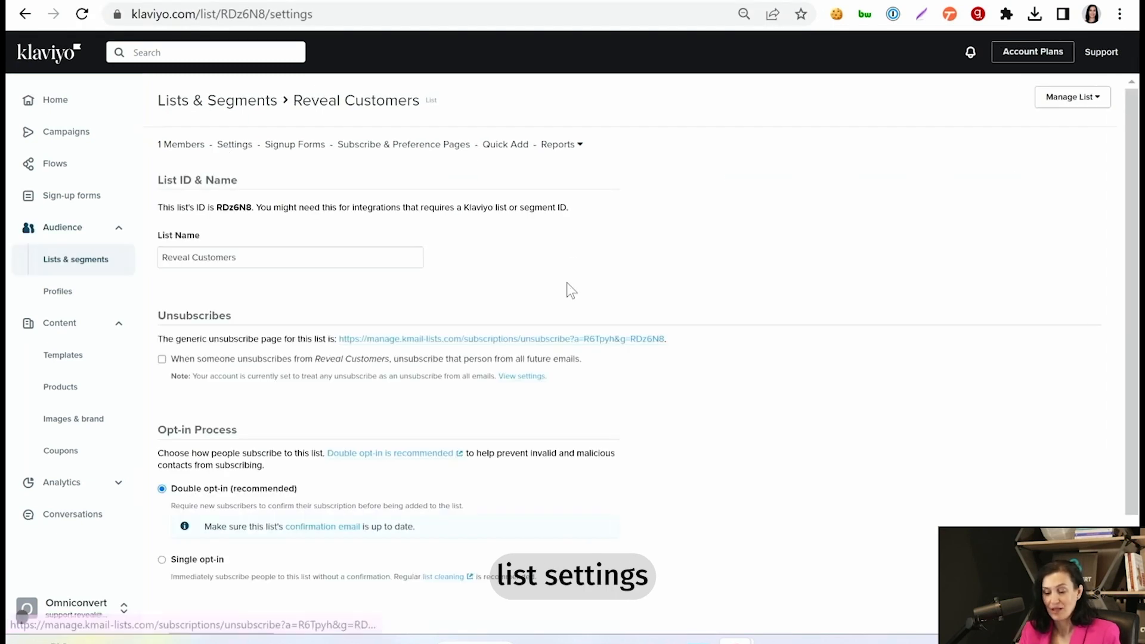
{"action": "scroll", "coordinate": [567, 285], "scroll_direction": "down", "scroll_amount": 1}
{"action": "scroll", "coordinate": [570, 292], "scroll_direction": "down", "scroll_amount": 1}
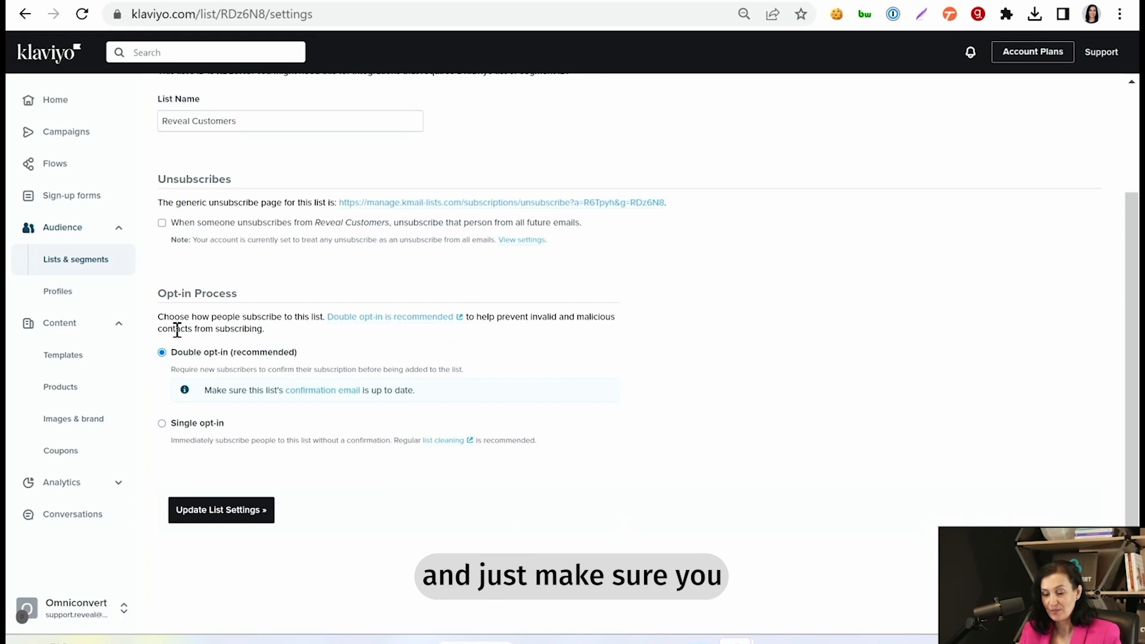
{"action": "left_click", "coordinate": [163, 424]}
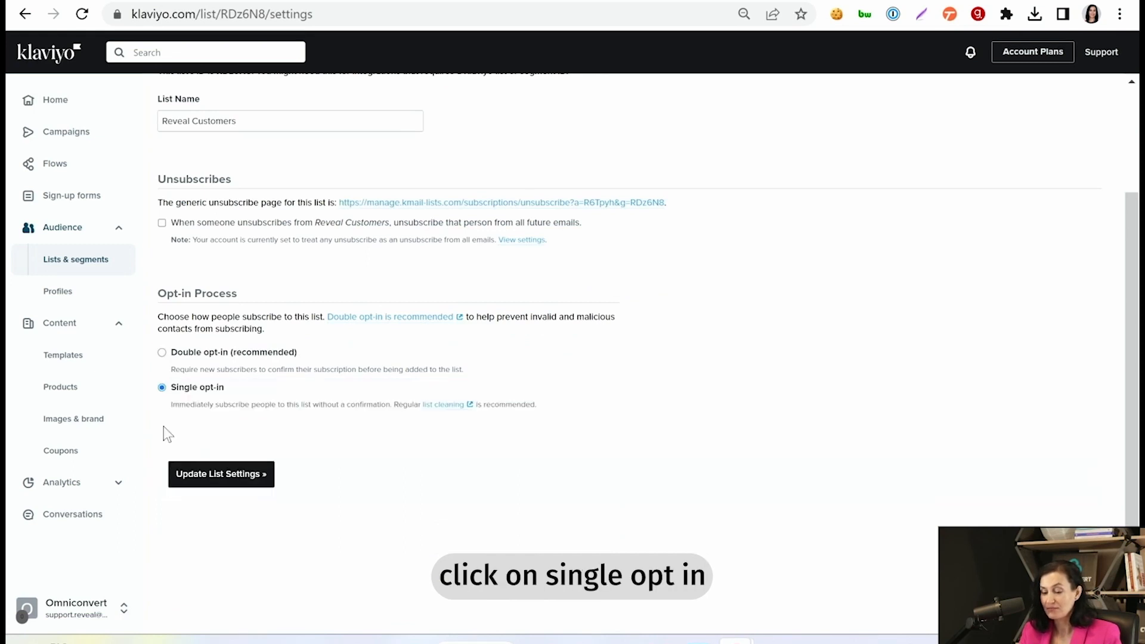
{"action": "left_click", "coordinate": [244, 488]}
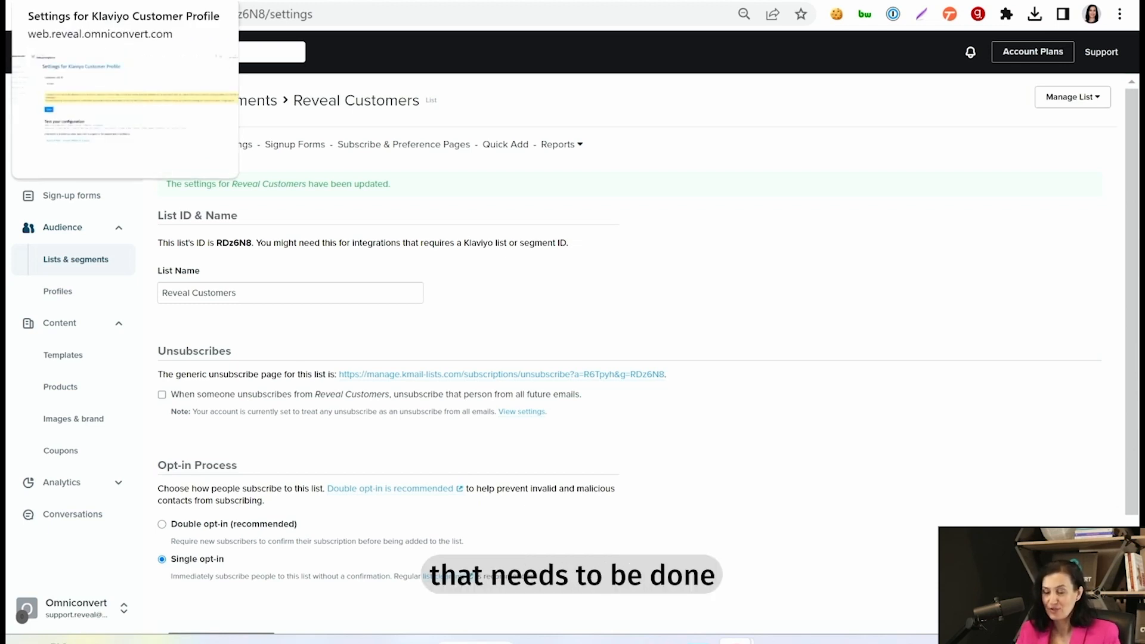
Step: Enable Customer Profile Klaviyo Export in Reveal's Export General Settings and save
{"action": "left_click", "coordinate": [77, 1]}
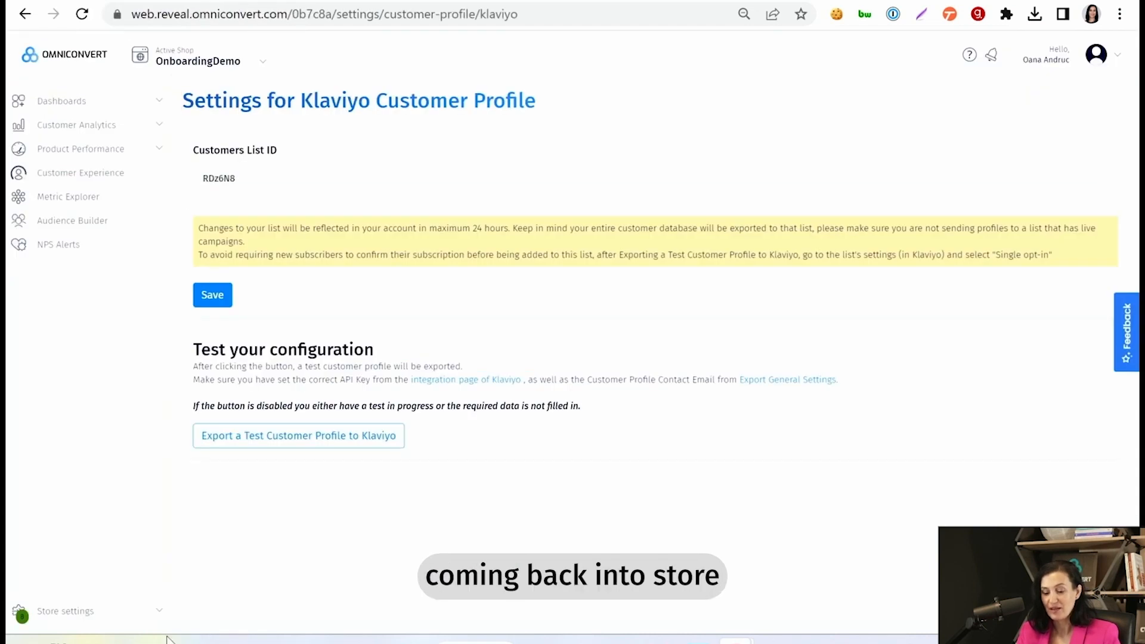
{"action": "left_click", "coordinate": [75, 612]}
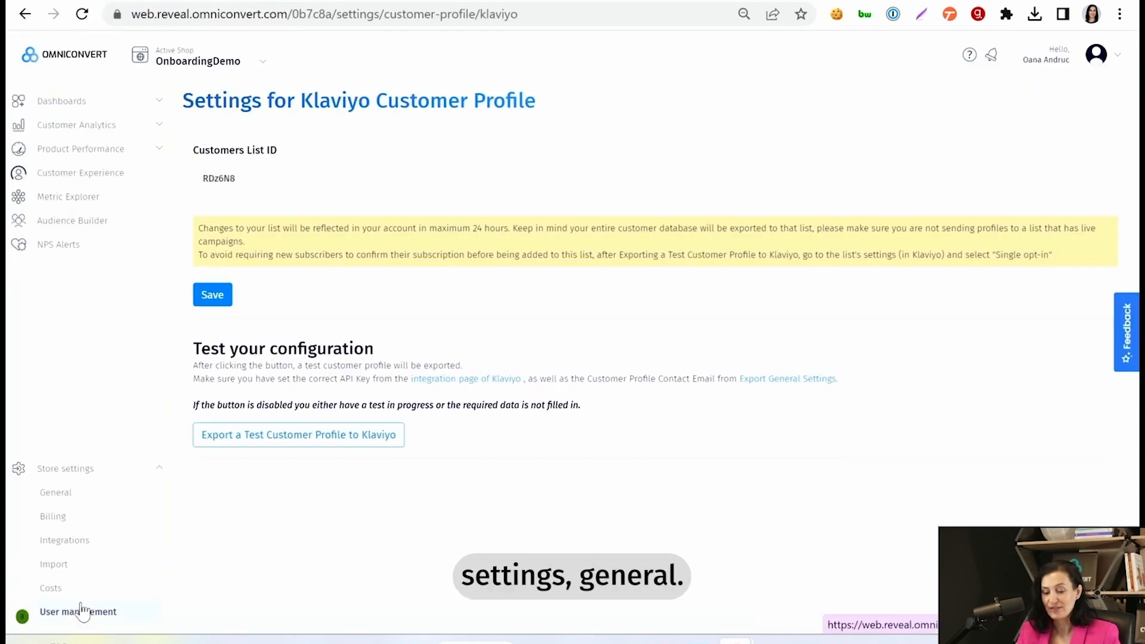
{"action": "left_click", "coordinate": [71, 501]}
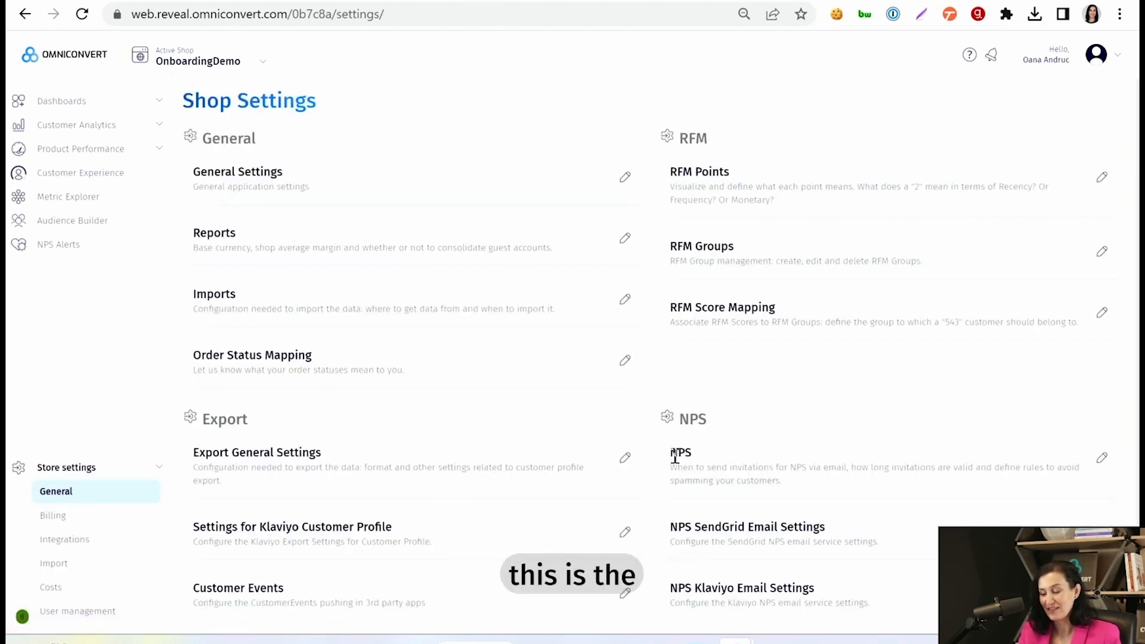
{"action": "left_click", "coordinate": [625, 460]}
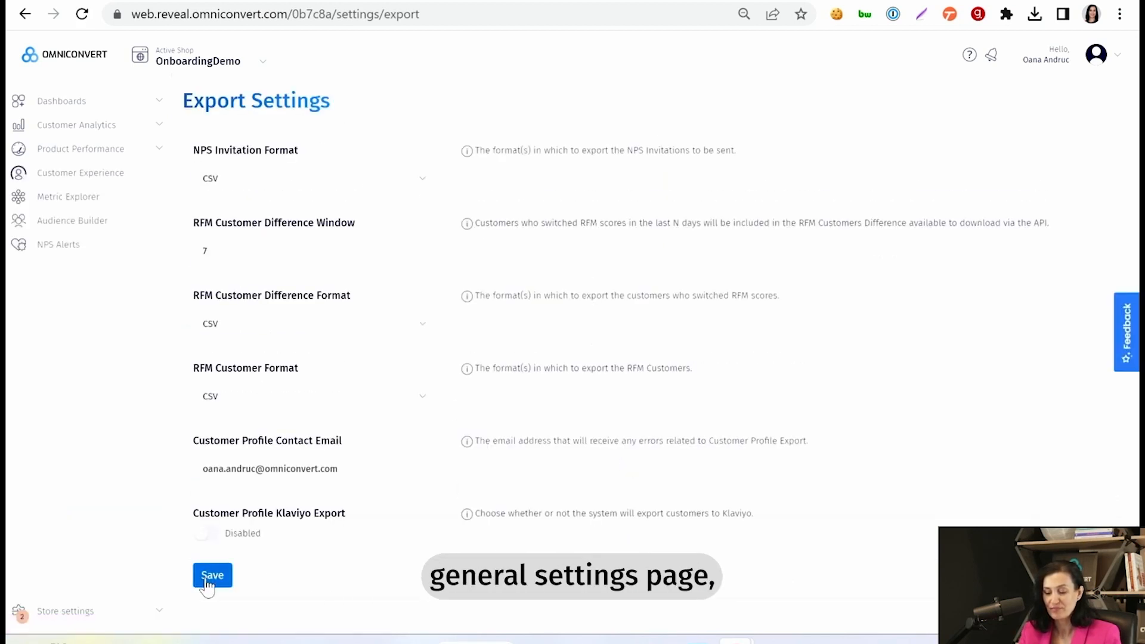
{"action": "left_click", "coordinate": [207, 533]}
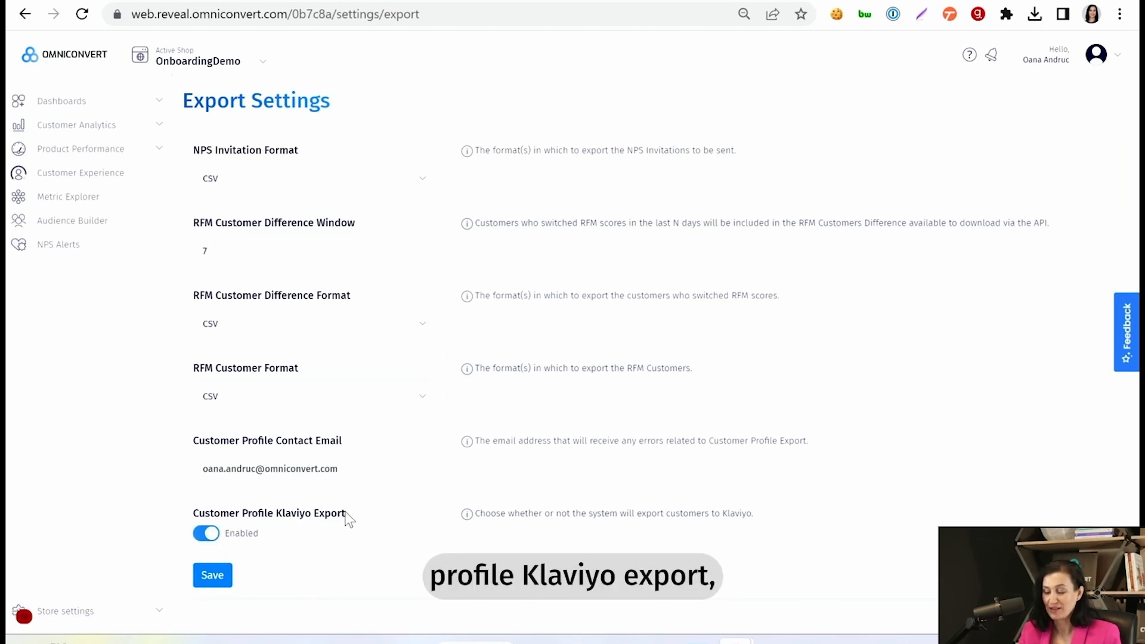
{"action": "left_click", "coordinate": [212, 582]}
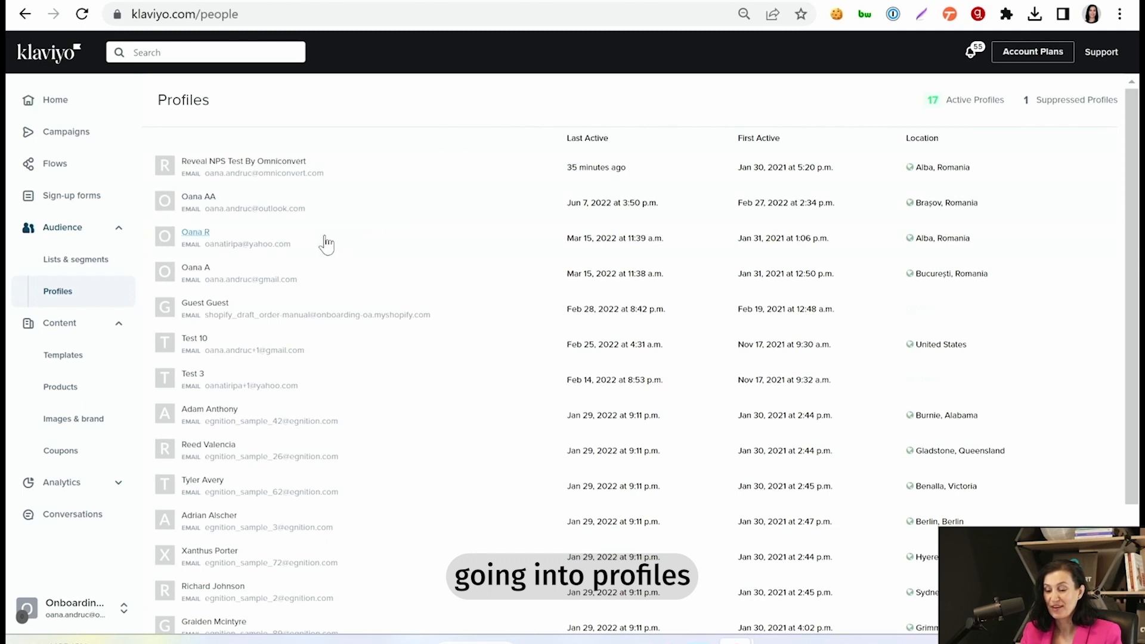
Step: Open a customer profile from Klaviyo Profiles and view its RVL-prefixed custom properties
{"action": "left_click", "coordinate": [196, 269]}
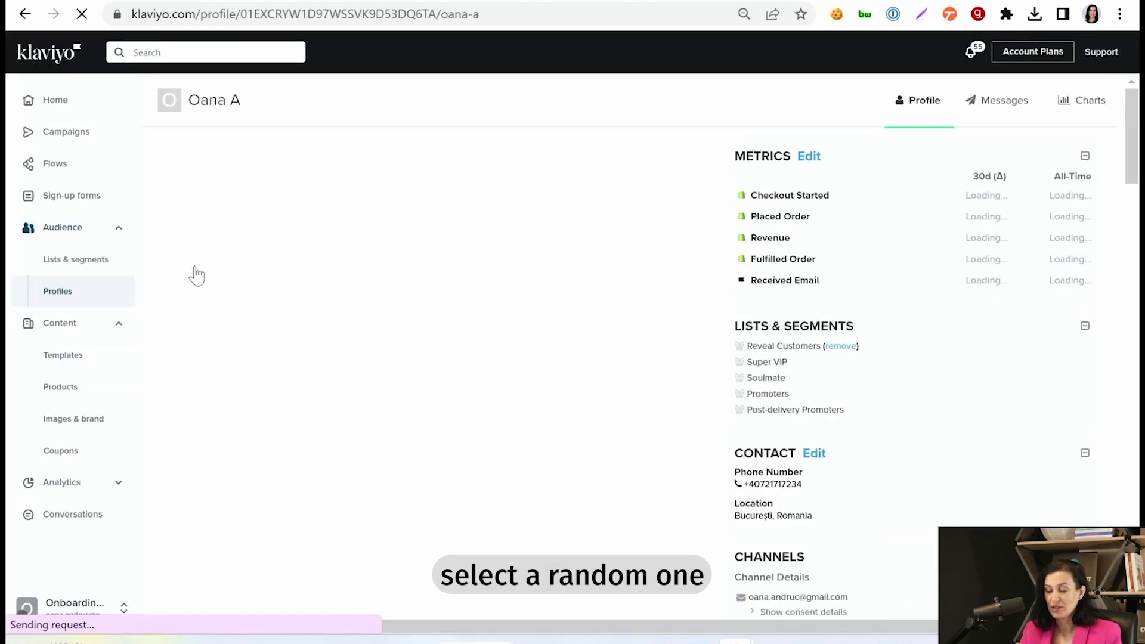
{"action": "scroll", "coordinate": [590, 270], "scroll_direction": "down", "scroll_amount": 1}
{"action": "scroll", "coordinate": [590, 271], "scroll_direction": "right", "scroll_amount": 1}
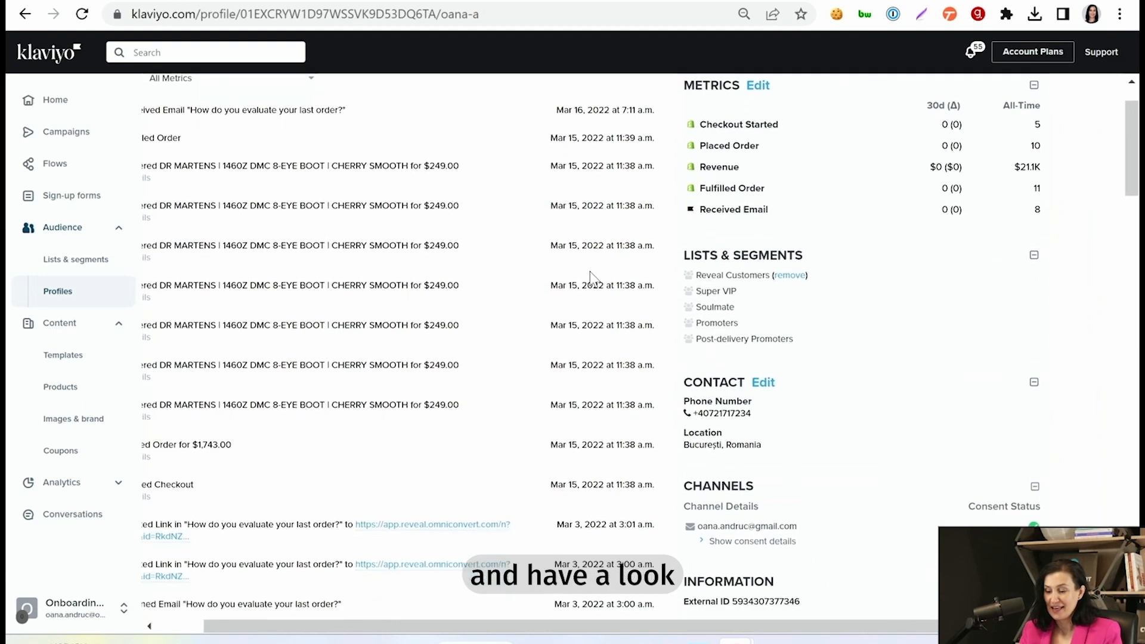
{"action": "scroll", "coordinate": [589, 271], "scroll_direction": "down", "scroll_amount": 5}
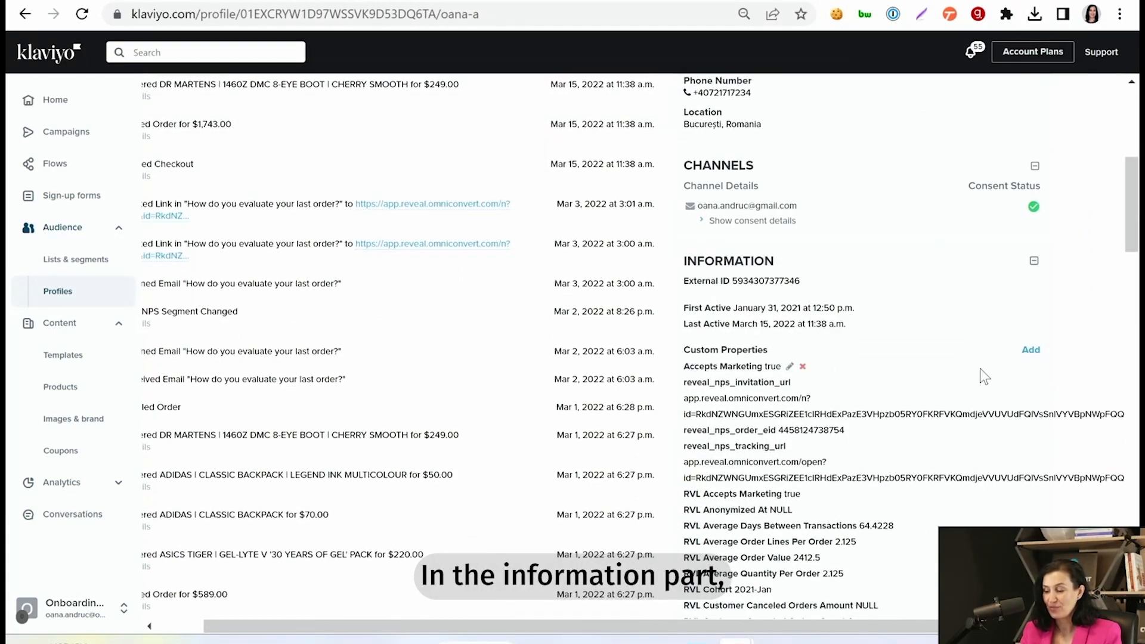
{"action": "scroll", "coordinate": [980, 367], "scroll_direction": "down", "scroll_amount": 1}
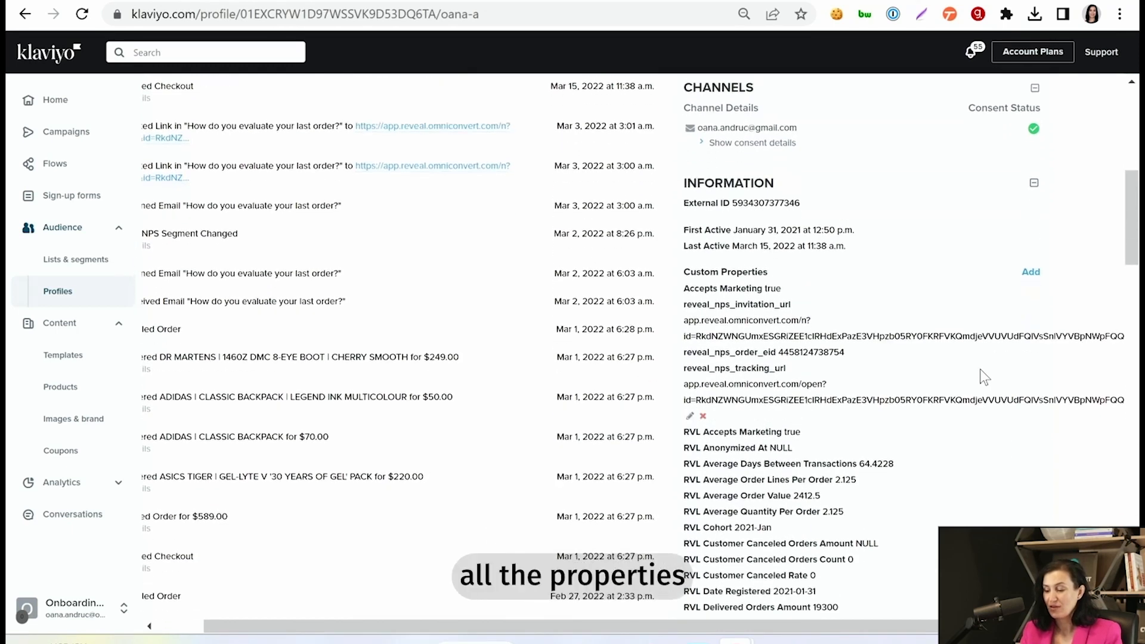
{"action": "scroll", "coordinate": [980, 369], "scroll_direction": "down", "scroll_amount": 1}
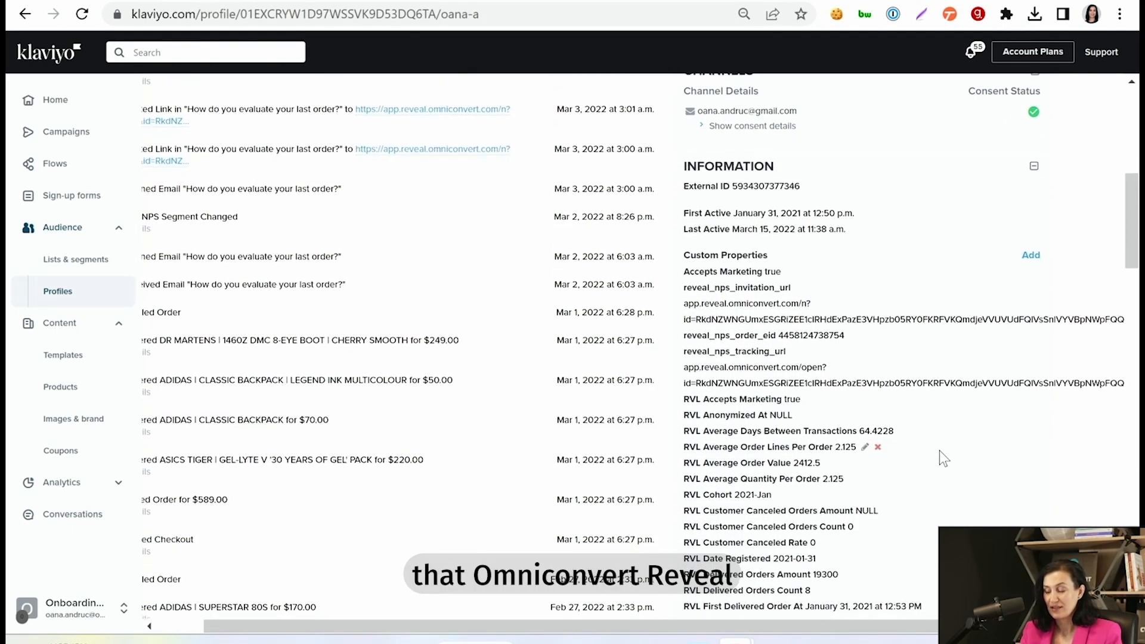
{"action": "scroll", "coordinate": [940, 452], "scroll_direction": "down", "scroll_amount": 2}
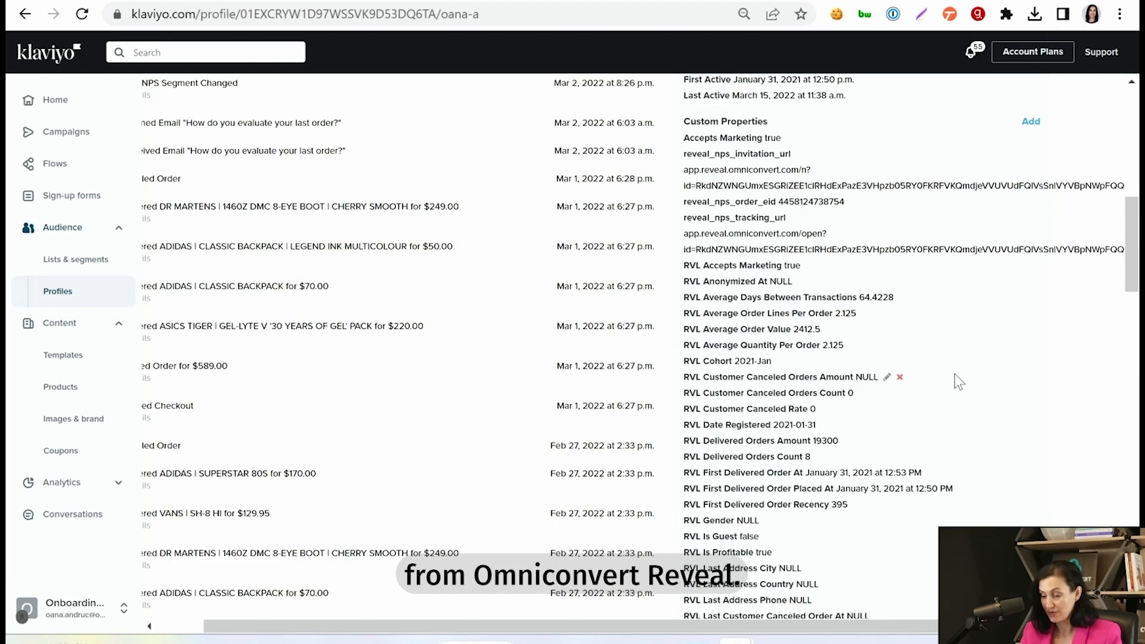
{"action": "scroll", "coordinate": [955, 374], "scroll_direction": "down", "scroll_amount": 15}
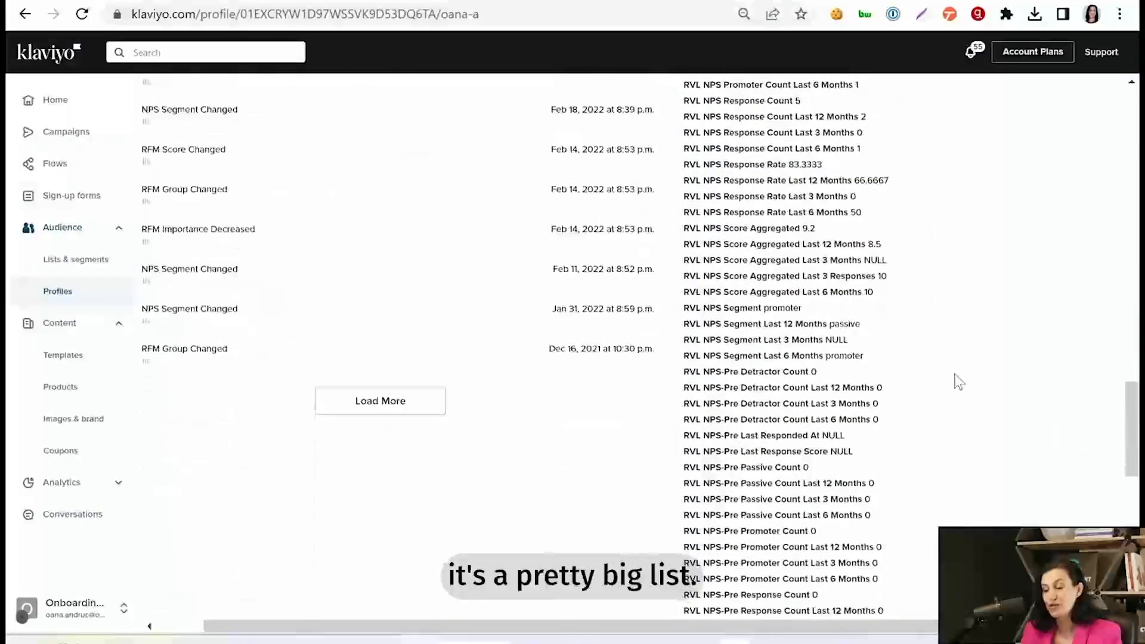
{"action": "scroll", "coordinate": [958, 382], "scroll_direction": "down", "scroll_amount": 12}
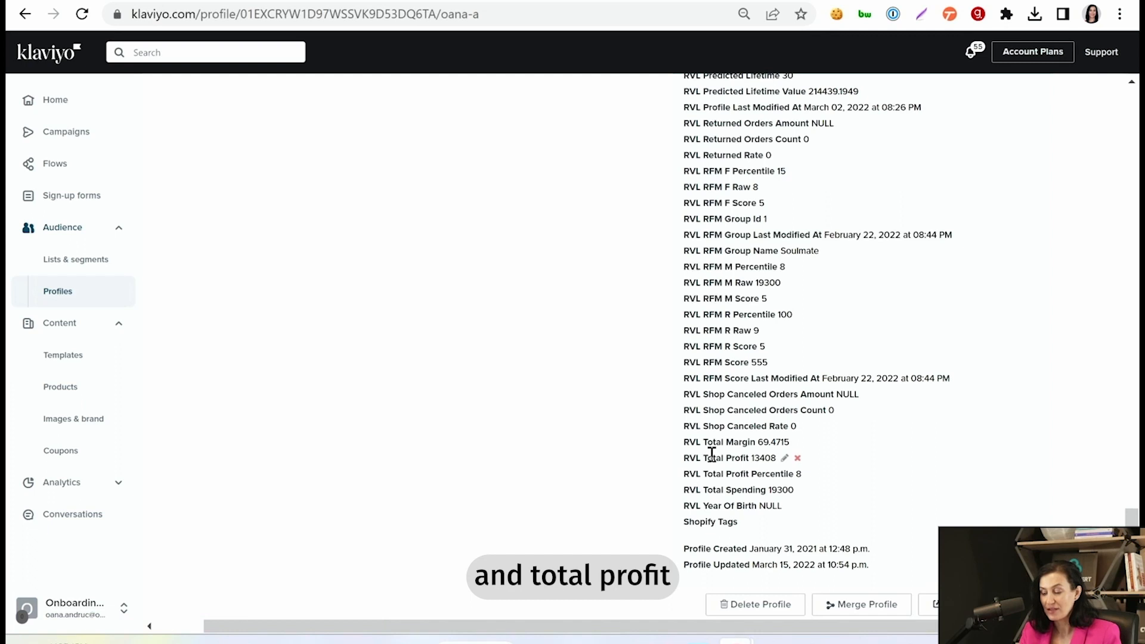
{"action": "scroll", "coordinate": [715, 417], "scroll_direction": "up", "scroll_amount": 1}
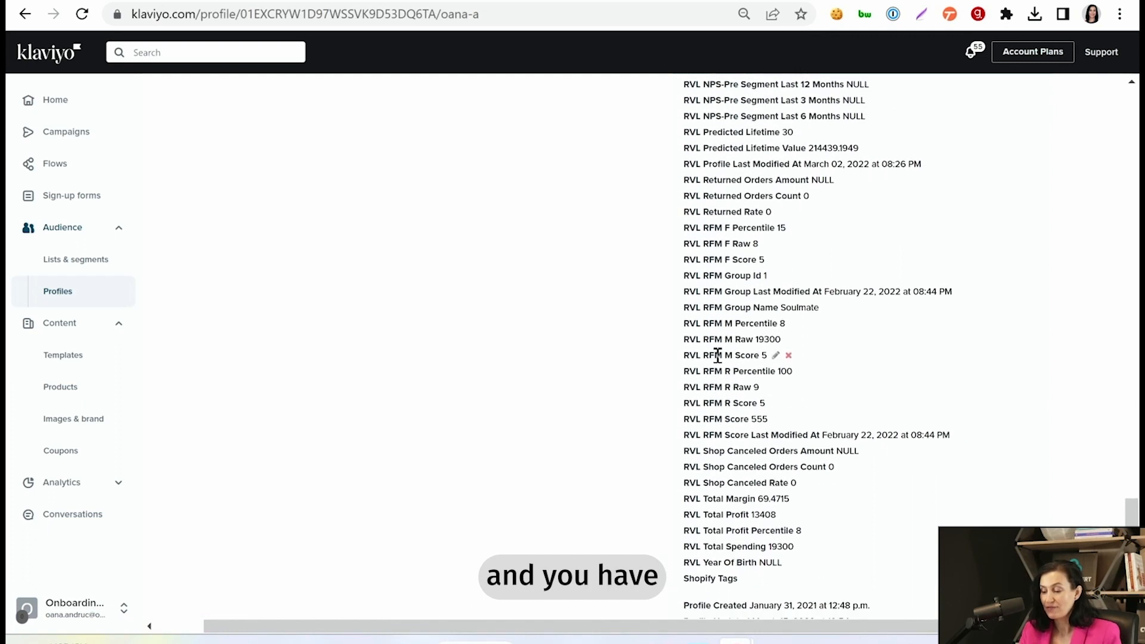
{"action": "scroll", "coordinate": [716, 369], "scroll_direction": "up", "scroll_amount": 1}
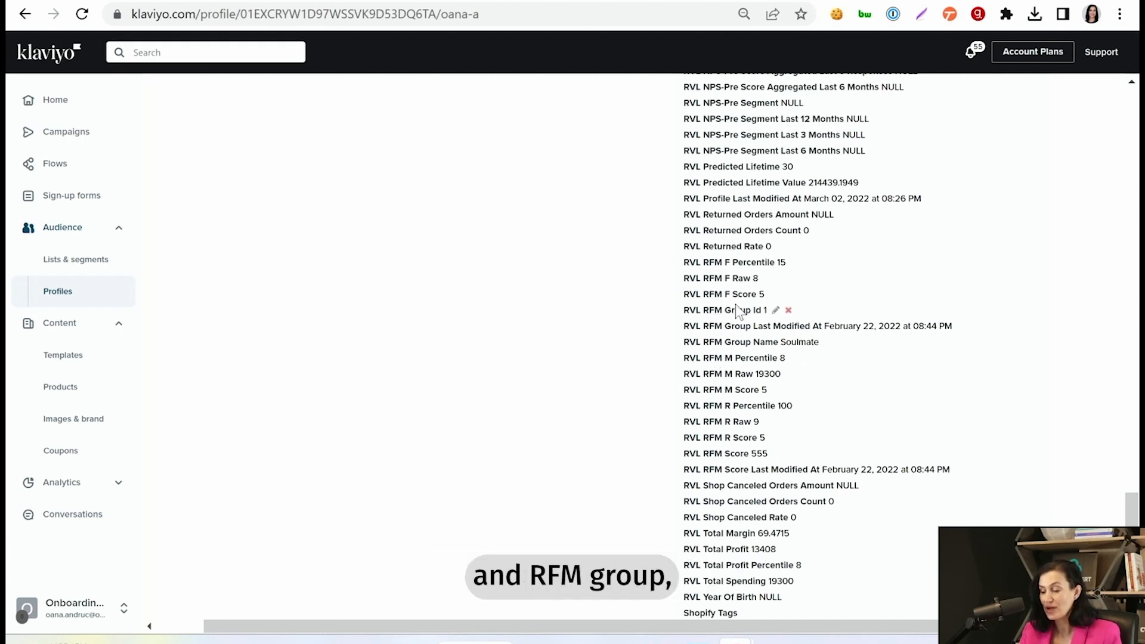
{"action": "scroll", "coordinate": [702, 401], "scroll_direction": "up", "scroll_amount": 1}
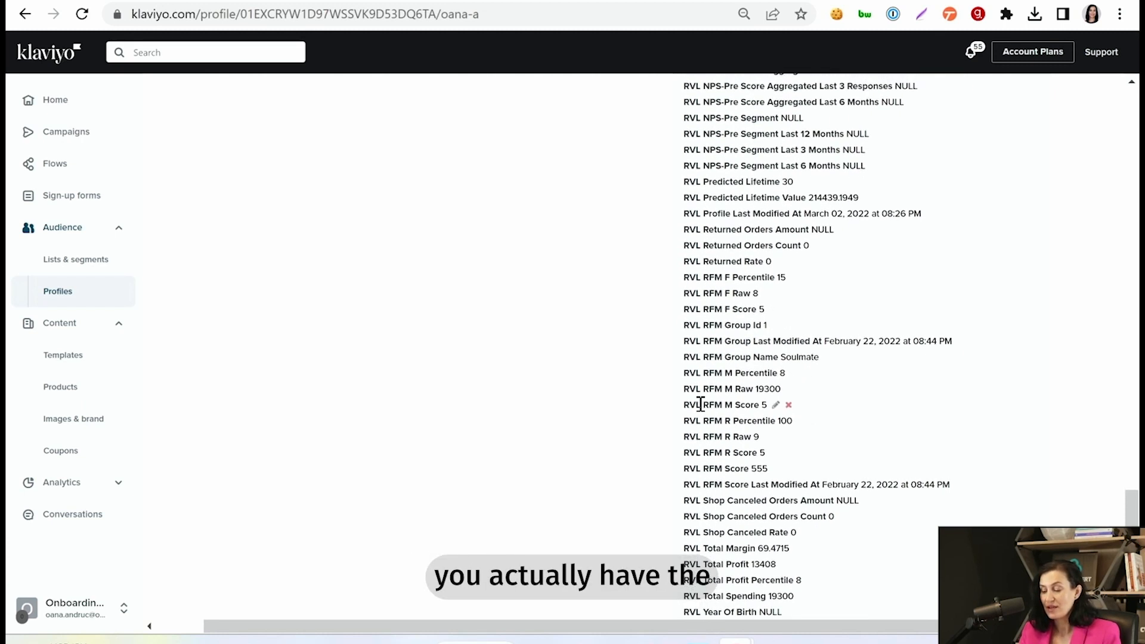
{"action": "scroll", "coordinate": [701, 404], "scroll_direction": "up", "scroll_amount": 1}
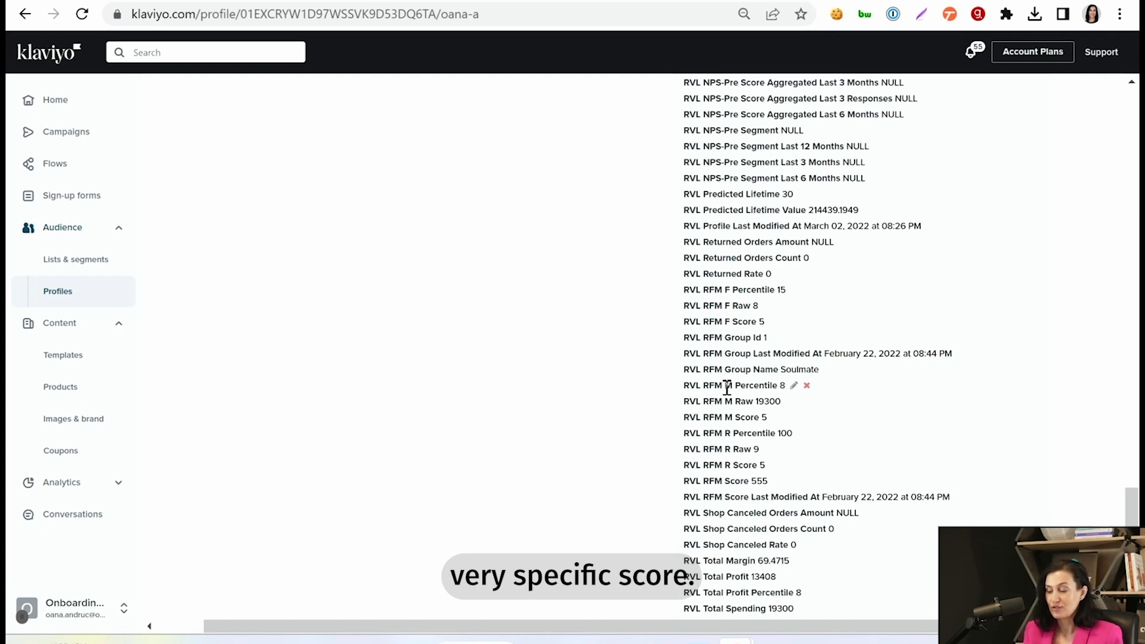
{"action": "scroll", "coordinate": [984, 315], "scroll_direction": "up", "scroll_amount": 15}
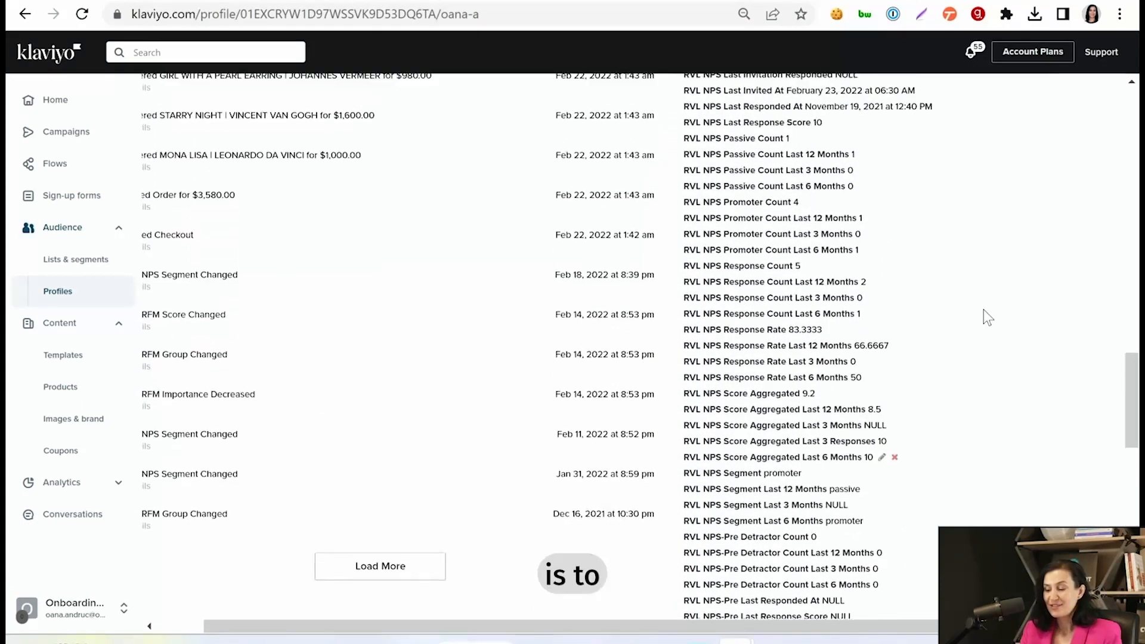
{"action": "scroll", "coordinate": [984, 316], "scroll_direction": "up", "scroll_amount": 10}
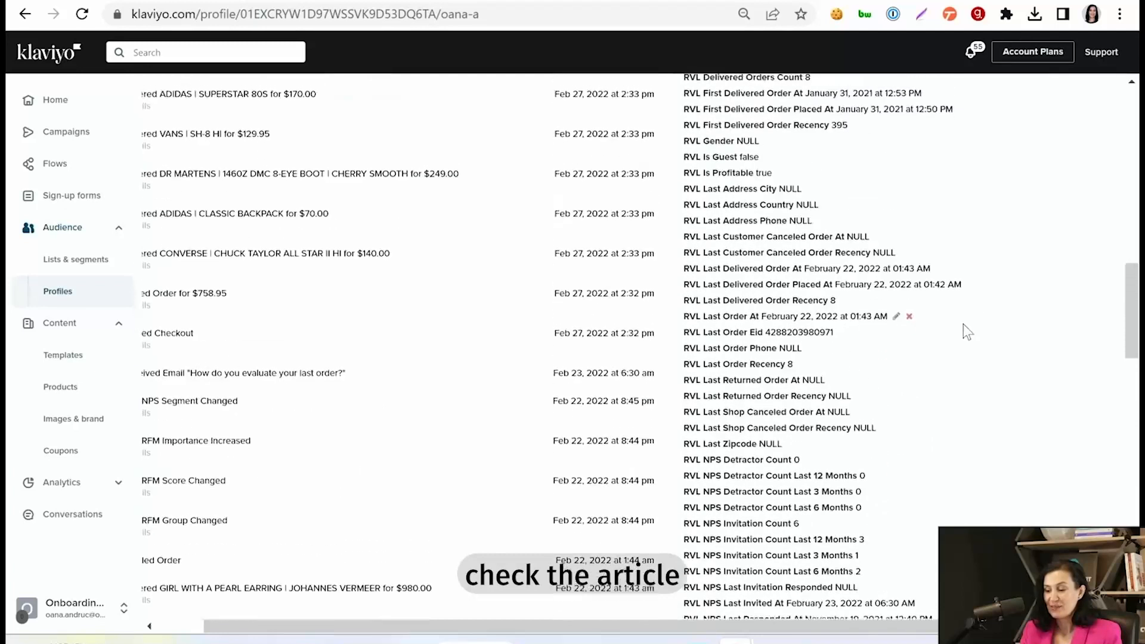
{"action": "scroll", "coordinate": [970, 340], "scroll_direction": "up", "scroll_amount": 4}
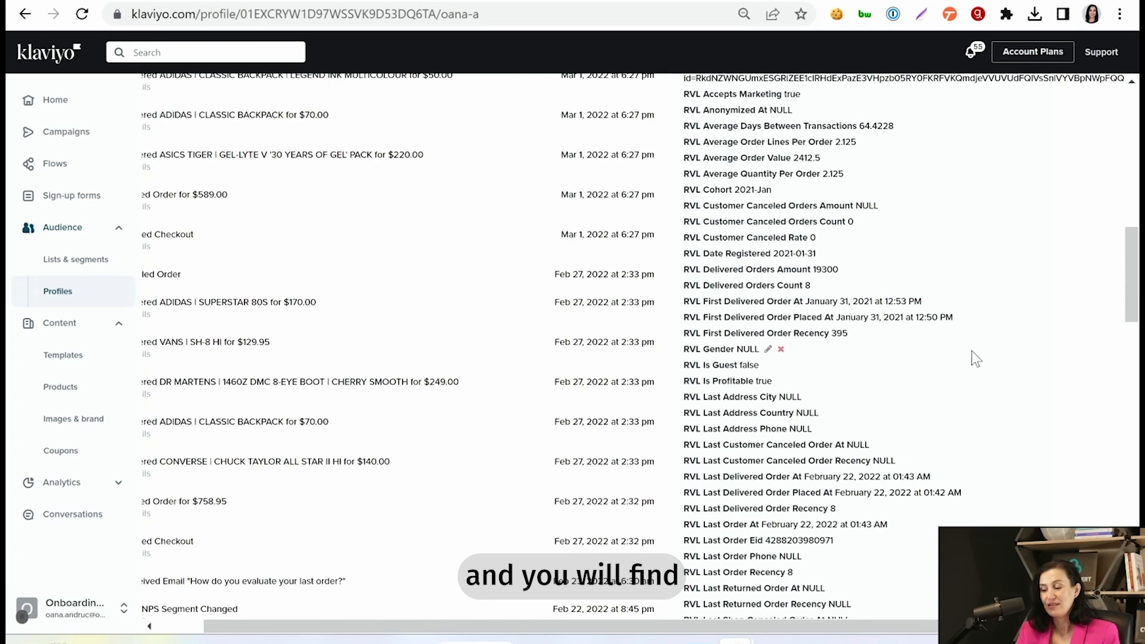
{"action": "scroll", "coordinate": [977, 405], "scroll_direction": "down", "scroll_amount": 1}
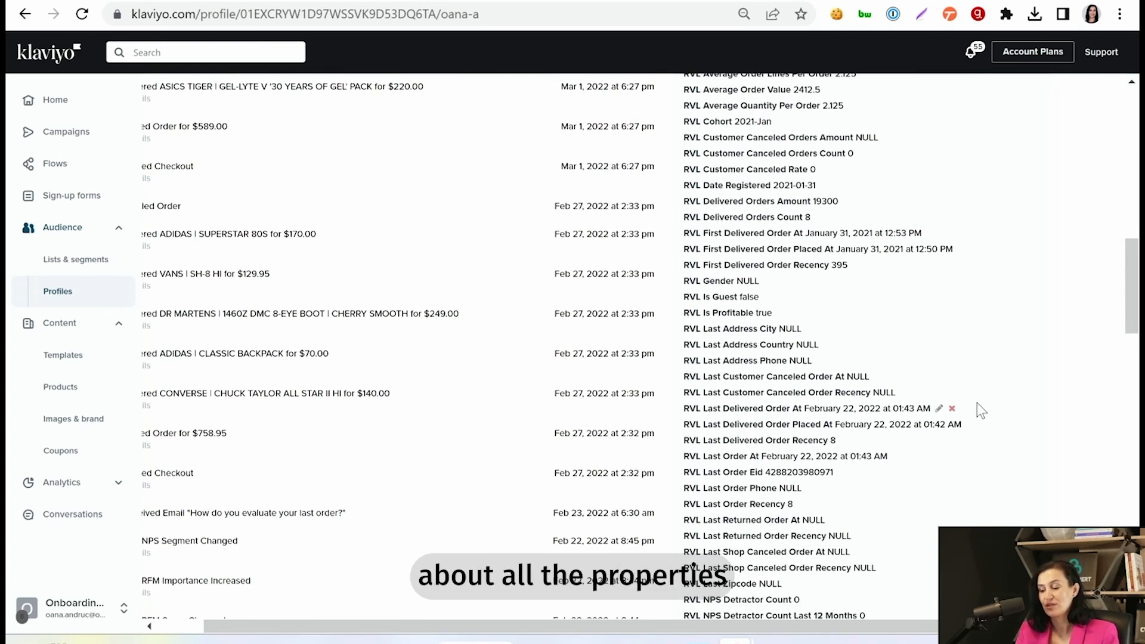
{"action": "scroll", "coordinate": [966, 495], "scroll_direction": "down", "scroll_amount": 2}
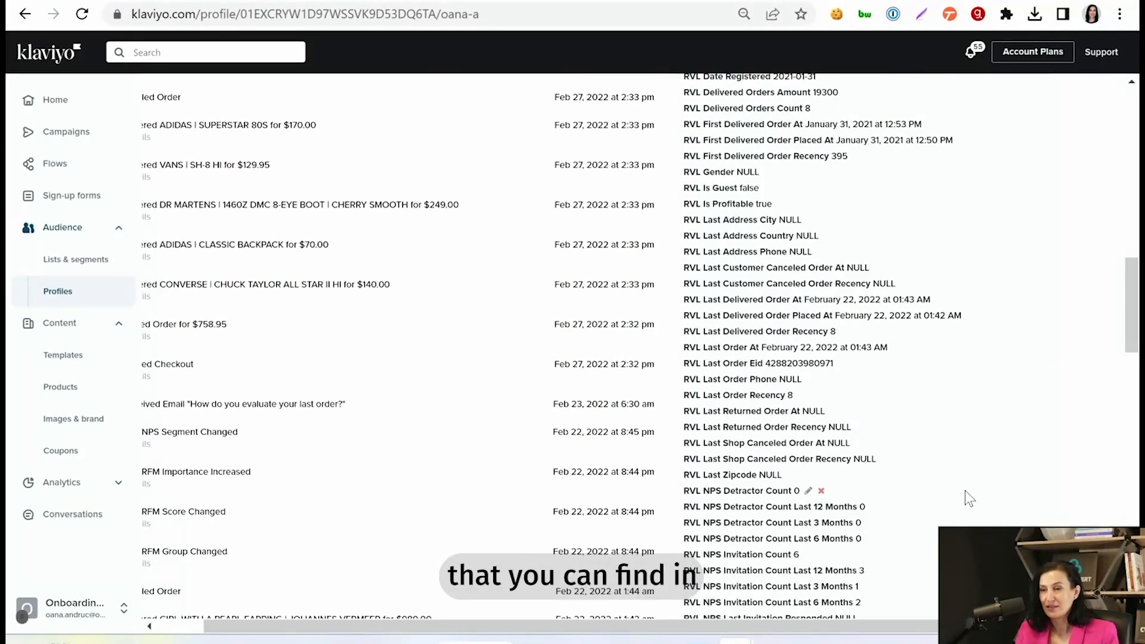